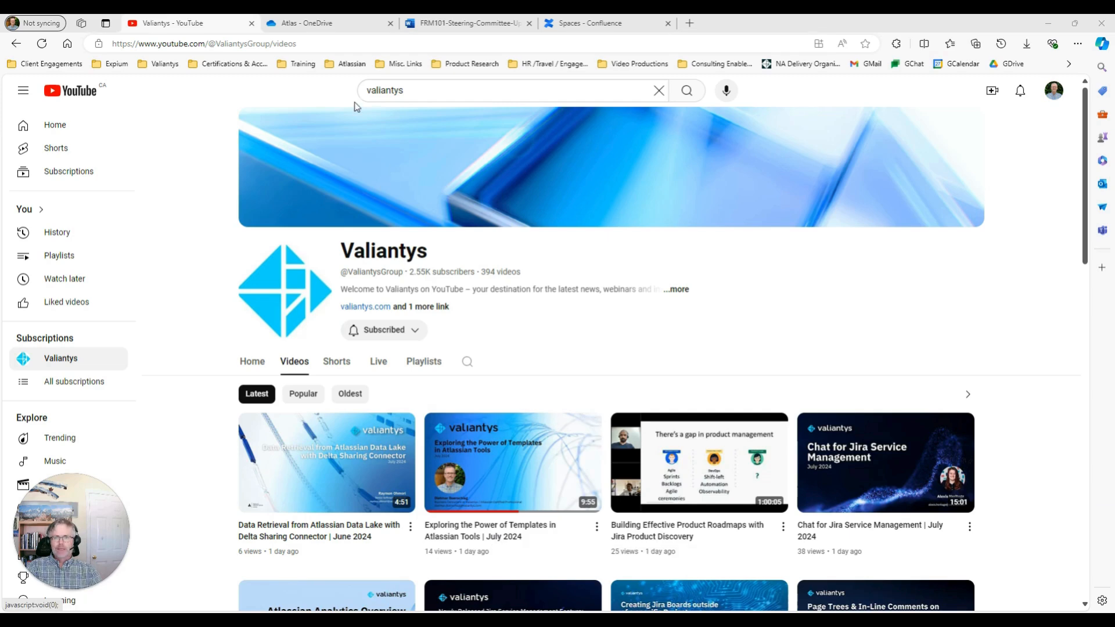
- View the PMLC.jpg lifecycle chart in OneDrive and the FRM101-Steering-Committee-Update document in Word, and switch to the Confluence spaces list
{"action": "left_click", "coordinate": [307, 23]}
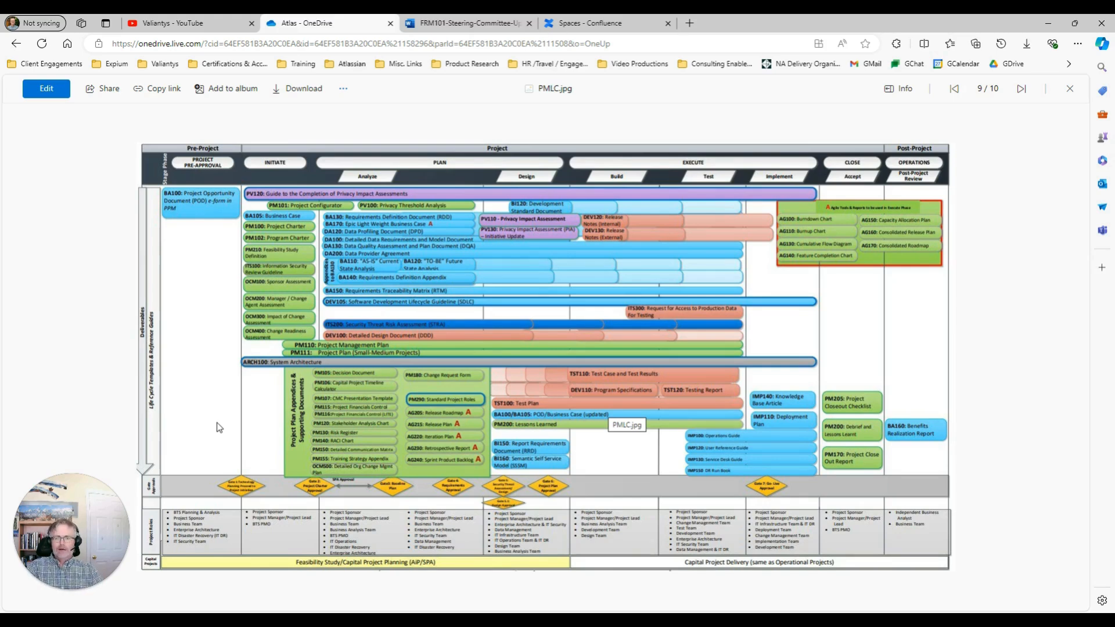
{"action": "left_click", "coordinate": [437, 24]}
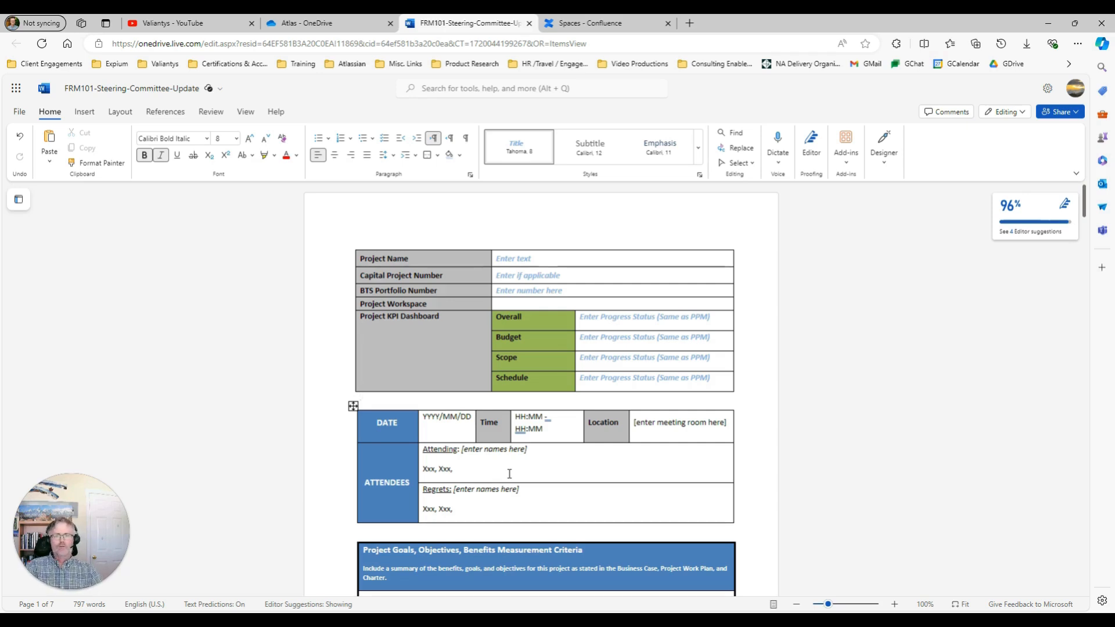
{"action": "left_click", "coordinate": [594, 24]}
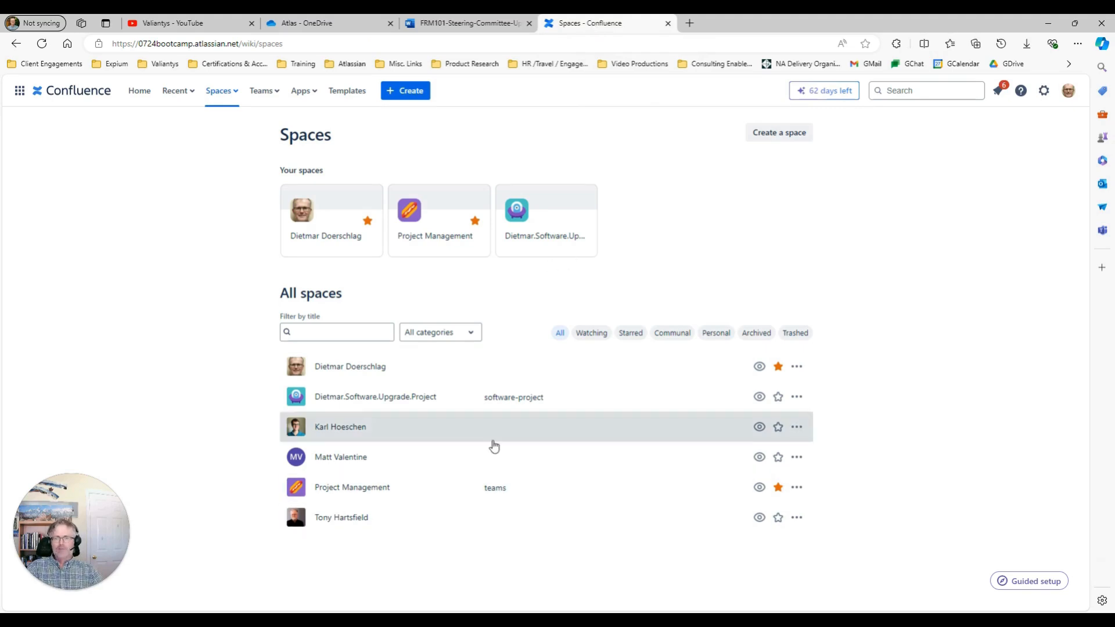
- Open the software upgrade project space in Confluence and check the FRM101-Steering-Committee-Update Word document before returning to the space
{"action": "left_click", "coordinate": [381, 406]}
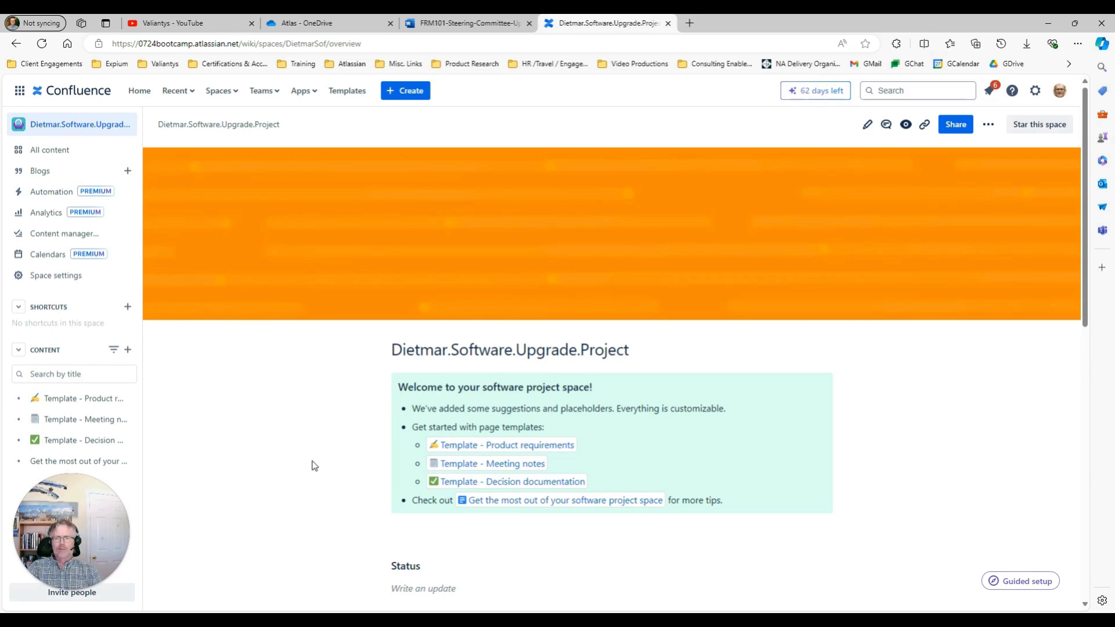
{"action": "left_click", "coordinate": [487, 24]}
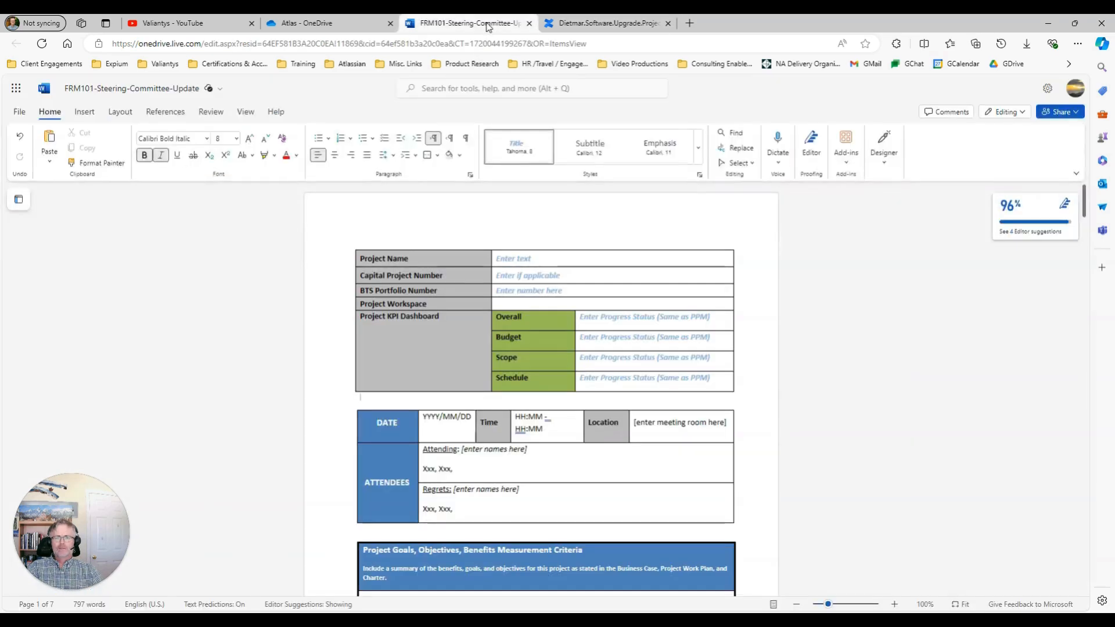
{"action": "left_click", "coordinate": [590, 26]}
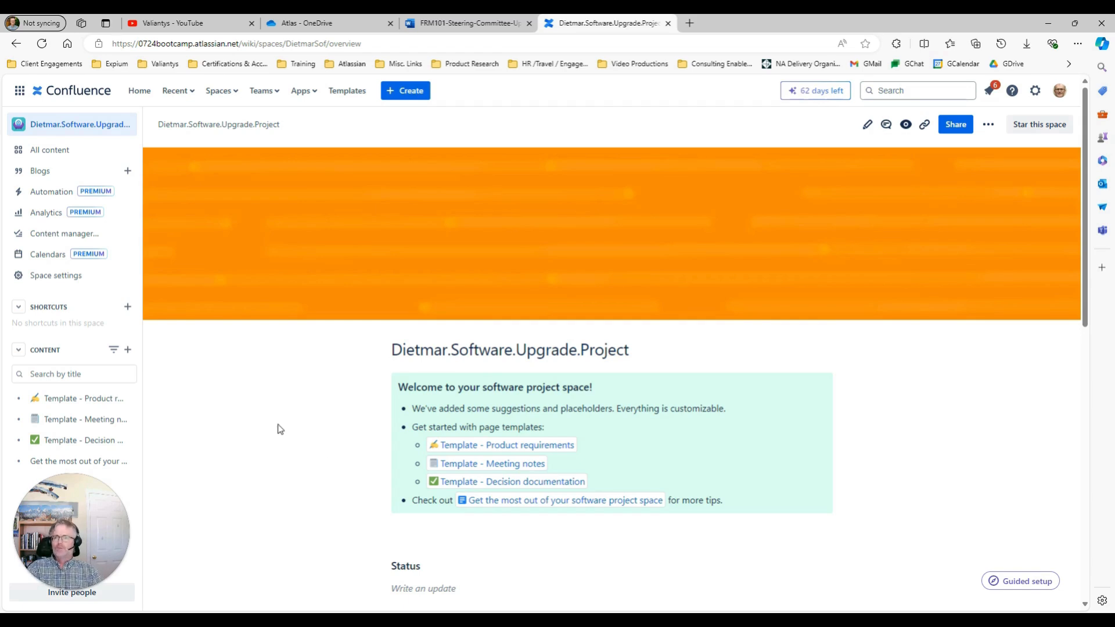
- Open the space's template settings under Look and feel, dismiss the getting-started guide and look over the blueprint templates
{"action": "left_click", "coordinate": [65, 282]}
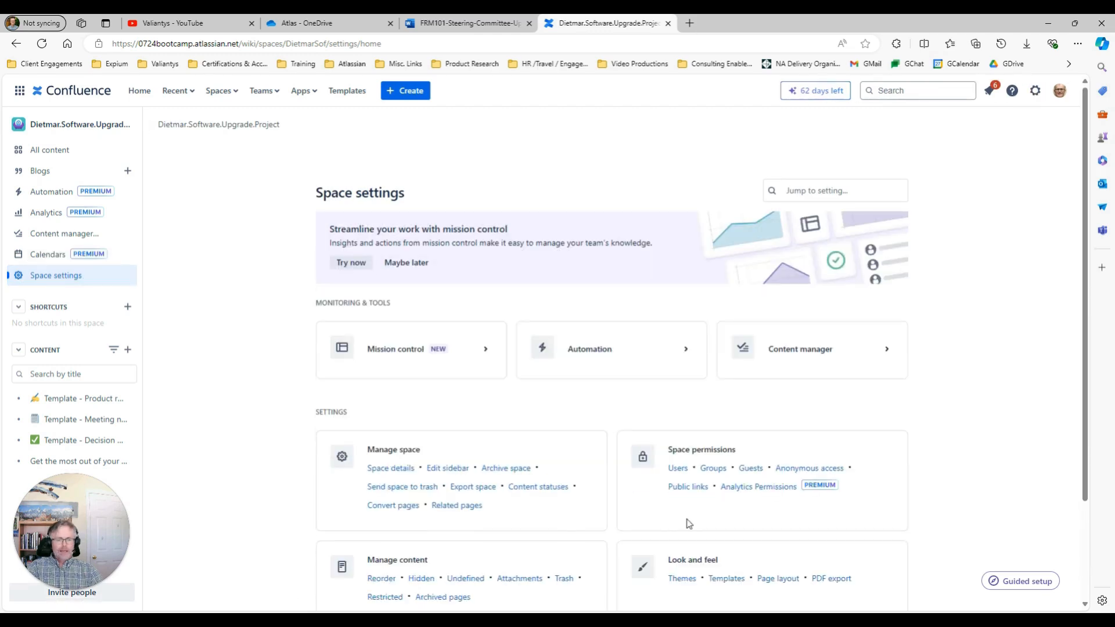
{"action": "scroll", "coordinate": [691, 517], "scroll_direction": "down", "scroll_amount": 2}
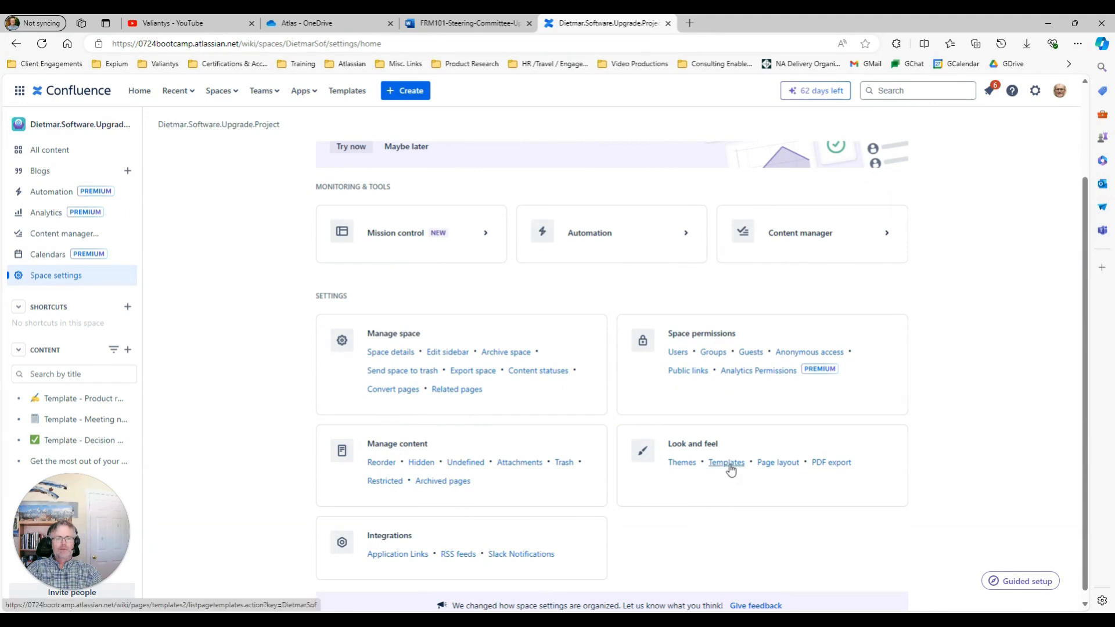
{"action": "left_click", "coordinate": [727, 463]}
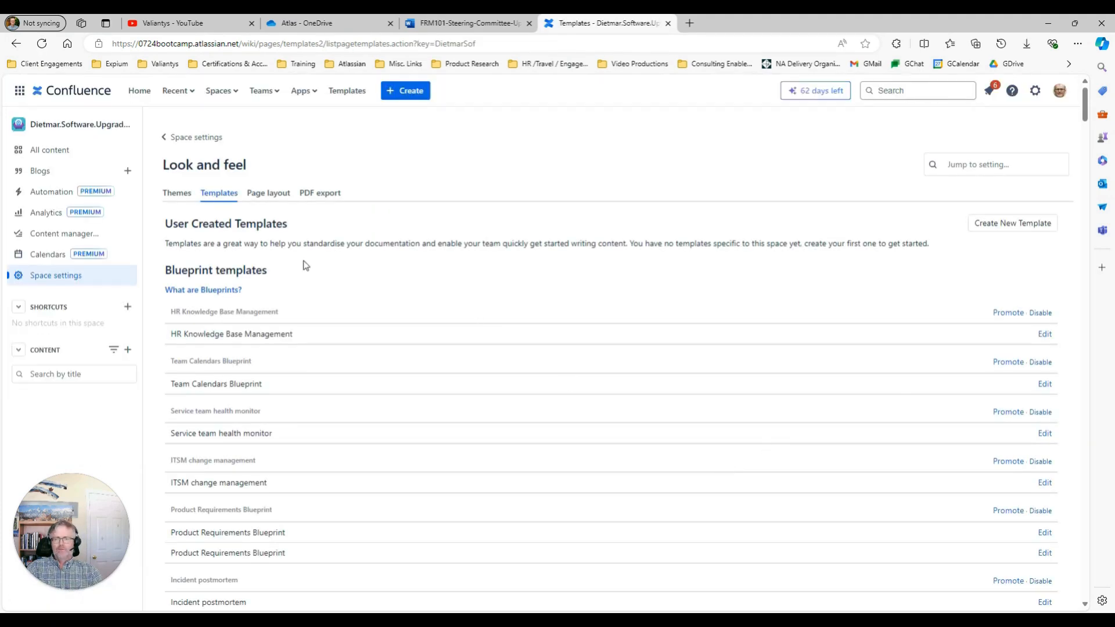
{"action": "left_click", "coordinate": [1039, 337]}
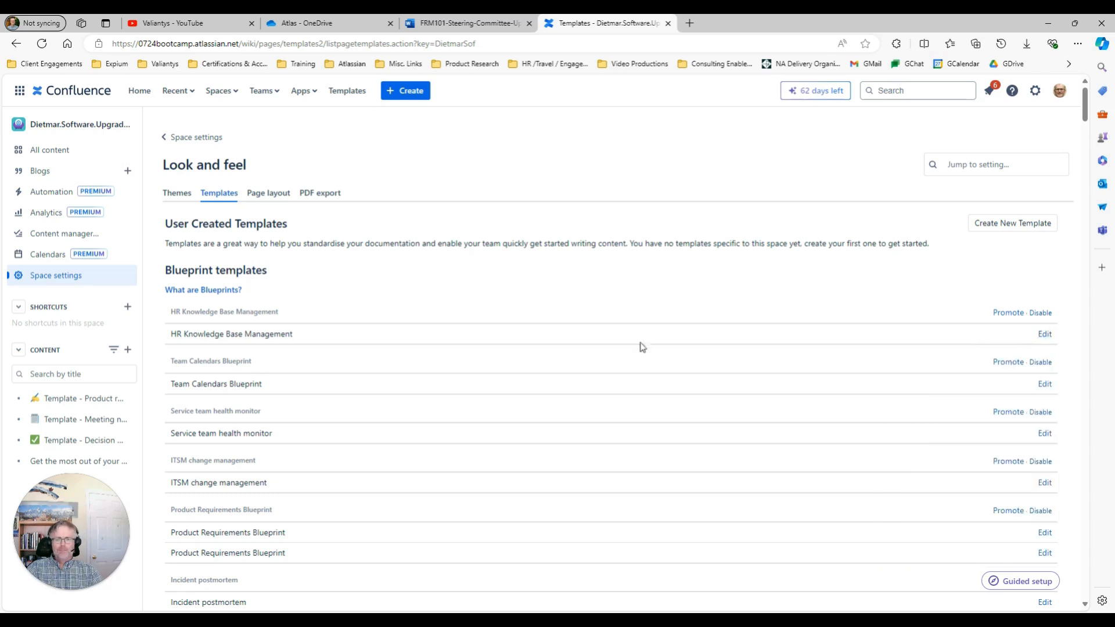
{"action": "scroll", "coordinate": [264, 342], "scroll_direction": "down", "scroll_amount": 2}
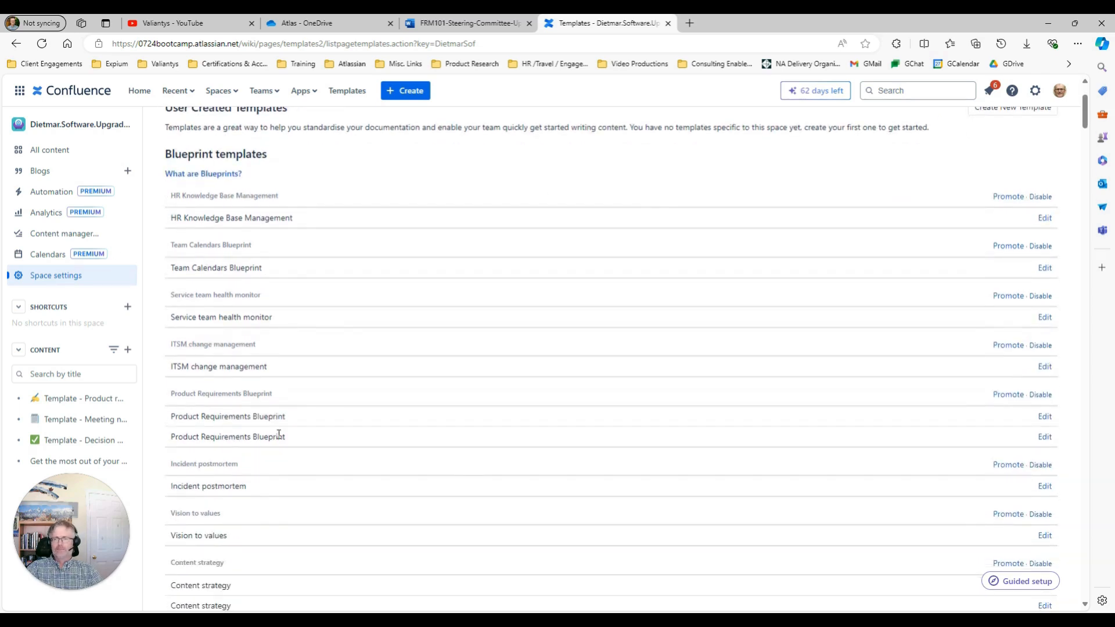
{"action": "scroll", "coordinate": [278, 434], "scroll_direction": "up", "scroll_amount": 1}
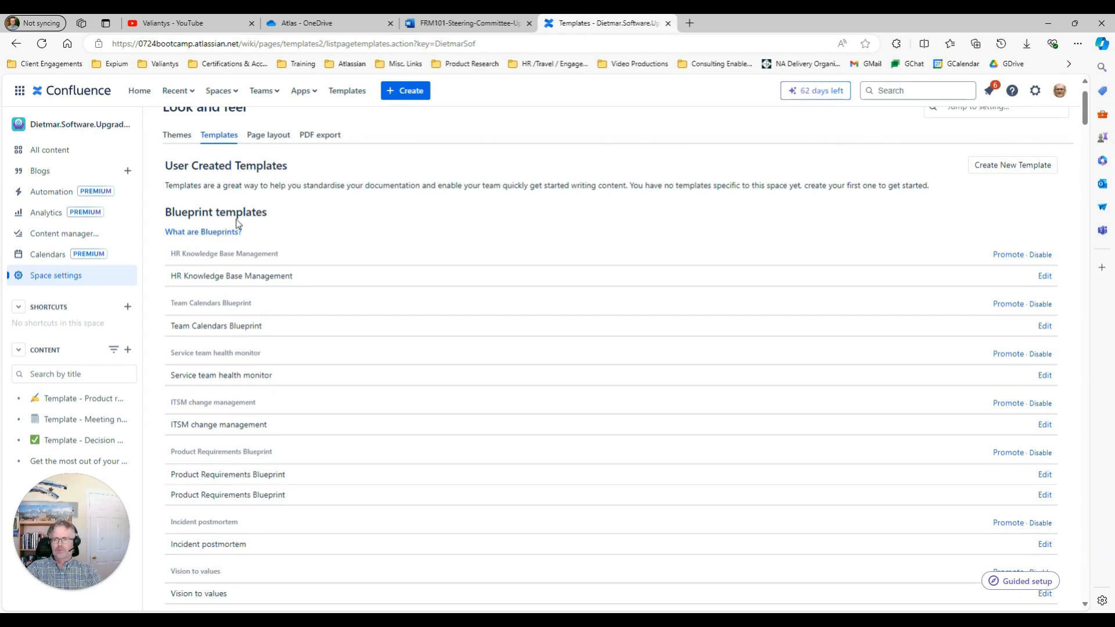
- Create a new space template titled "Project Steering Committee Update"
{"action": "left_click", "coordinate": [997, 169]}
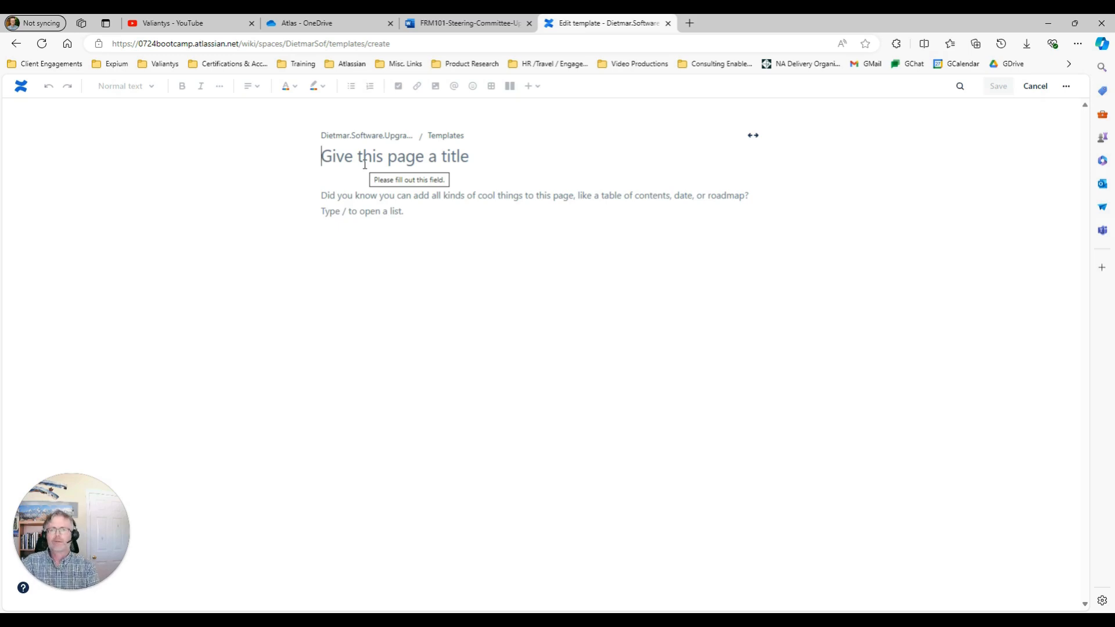
{"action": "type", "text": "Project ST ee"}
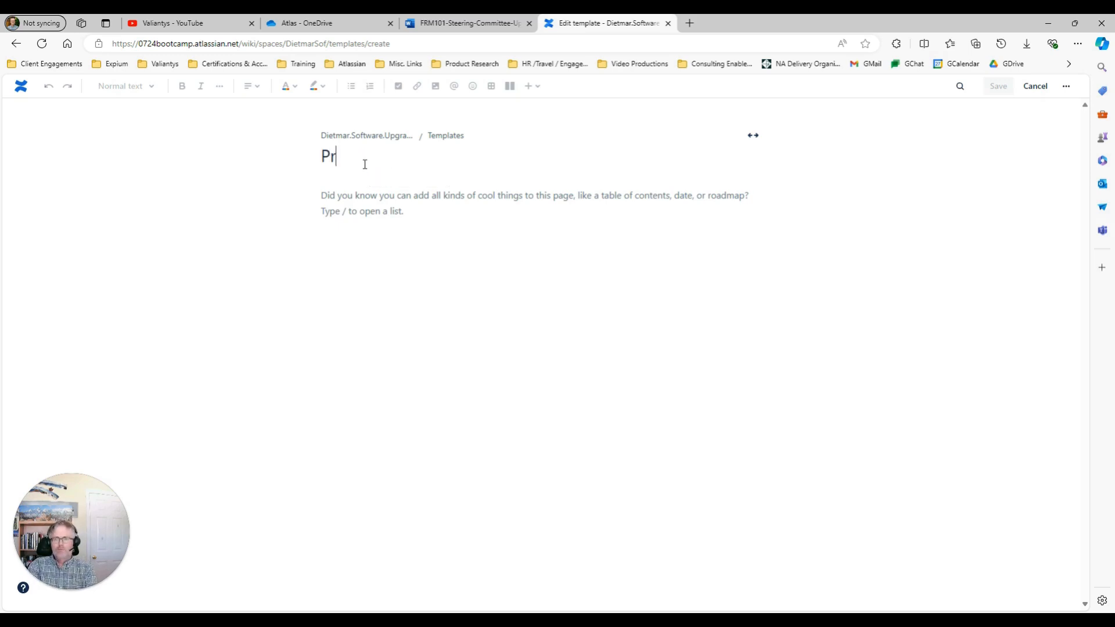
{"action": "key", "text": "BackSpace"}
{"action": "key", "text": "BackSpace"}
{"action": "key", "text": "BackSpace"}
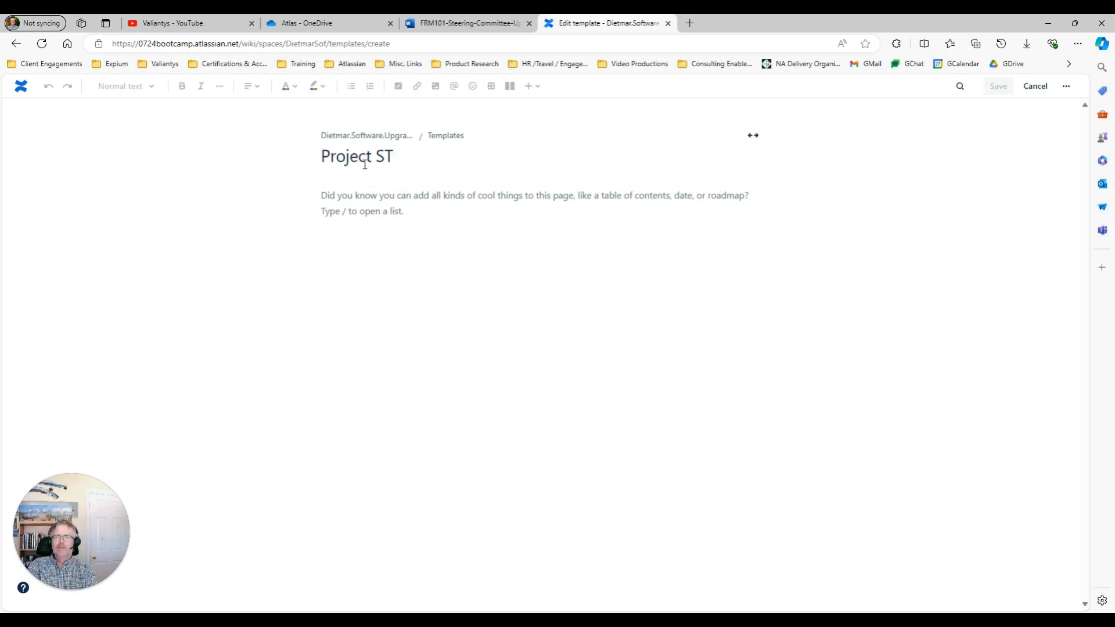
{"action": "type", "text": "eering Co"}
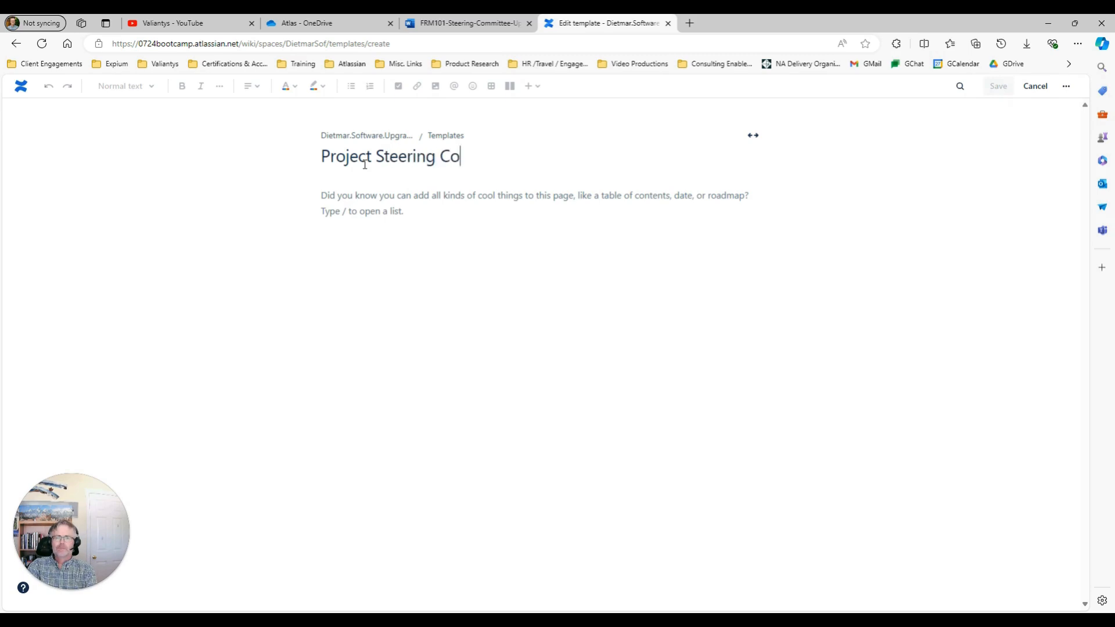
{"action": "type", "text": "mmittee Update"}
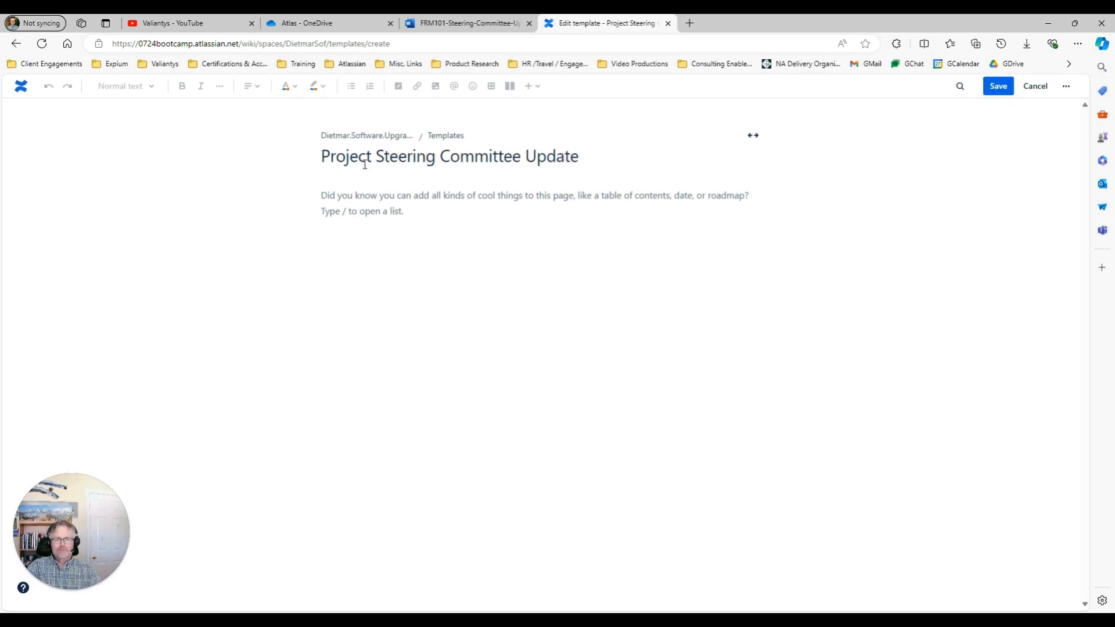
- Paste the copied content of the FRM101-Steering-Committee-Update Word document into the template body
{"action": "left_click", "coordinate": [422, 212]}
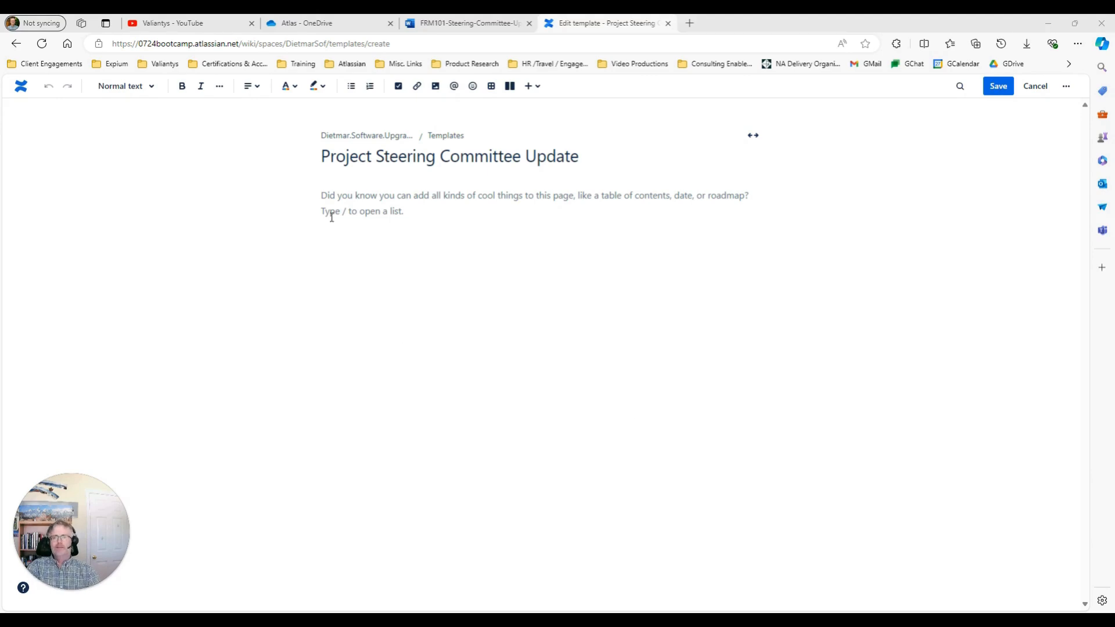
{"action": "left_click", "coordinate": [436, 26]}
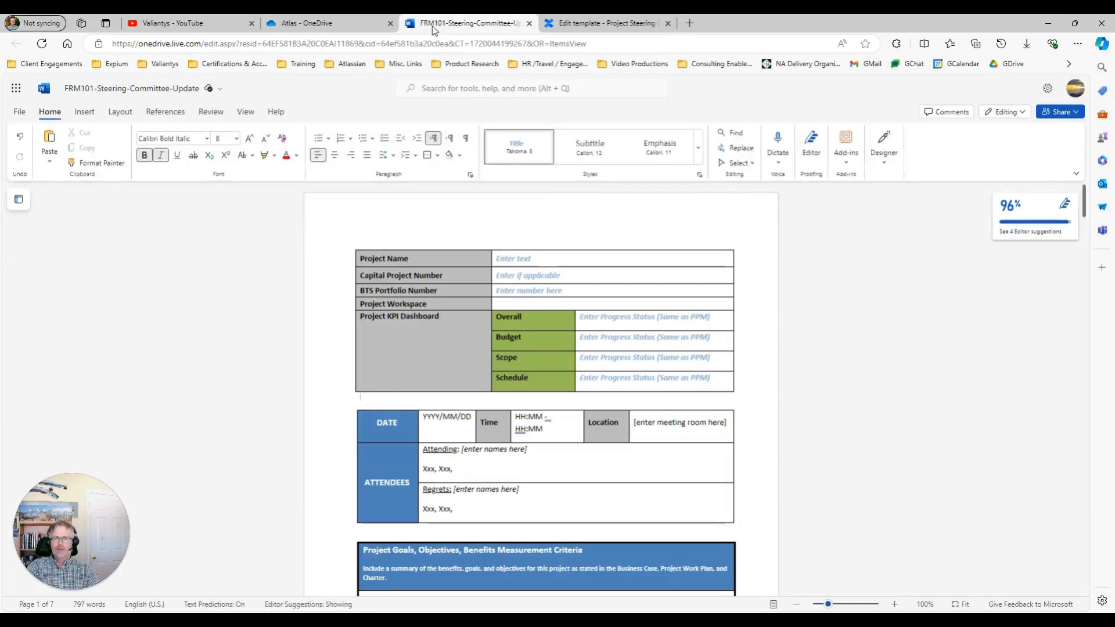
{"action": "left_click", "coordinate": [603, 24]}
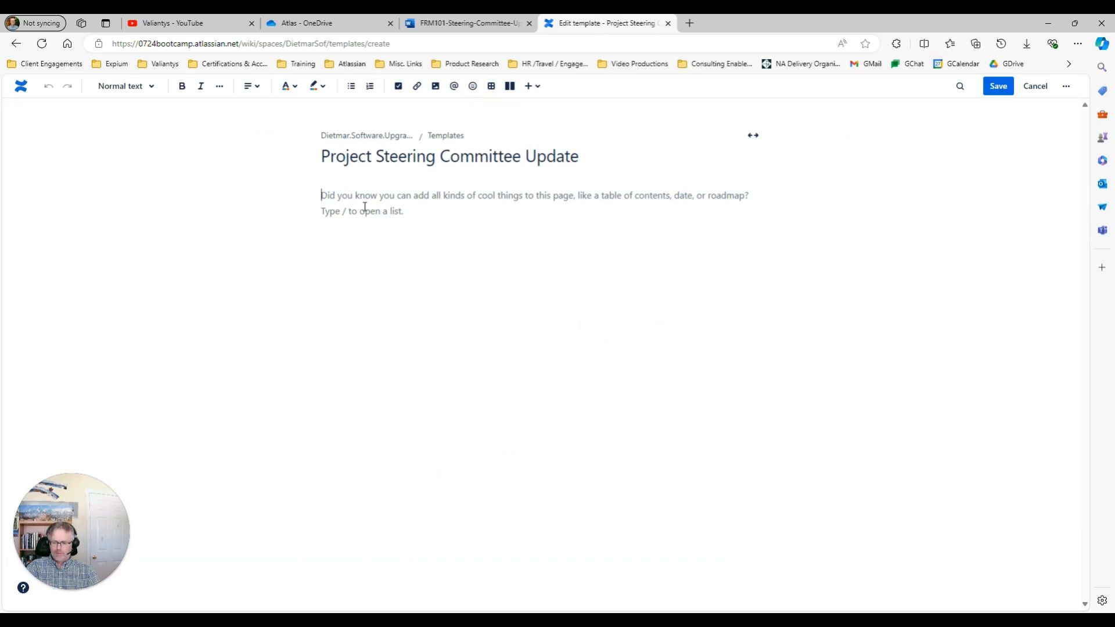
{"action": "key", "text": "ctrl+v"}
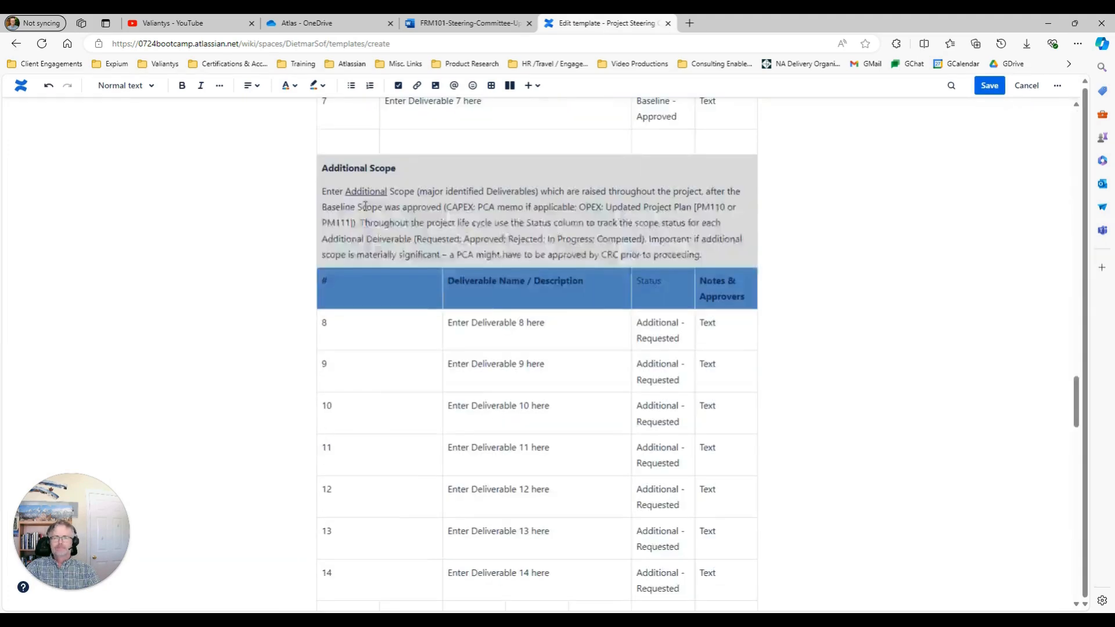
- Check the pasted tables throughout the Project Steering Committee Update template and save it
{"action": "scroll", "coordinate": [517, 311], "scroll_direction": "up", "scroll_amount": 20}
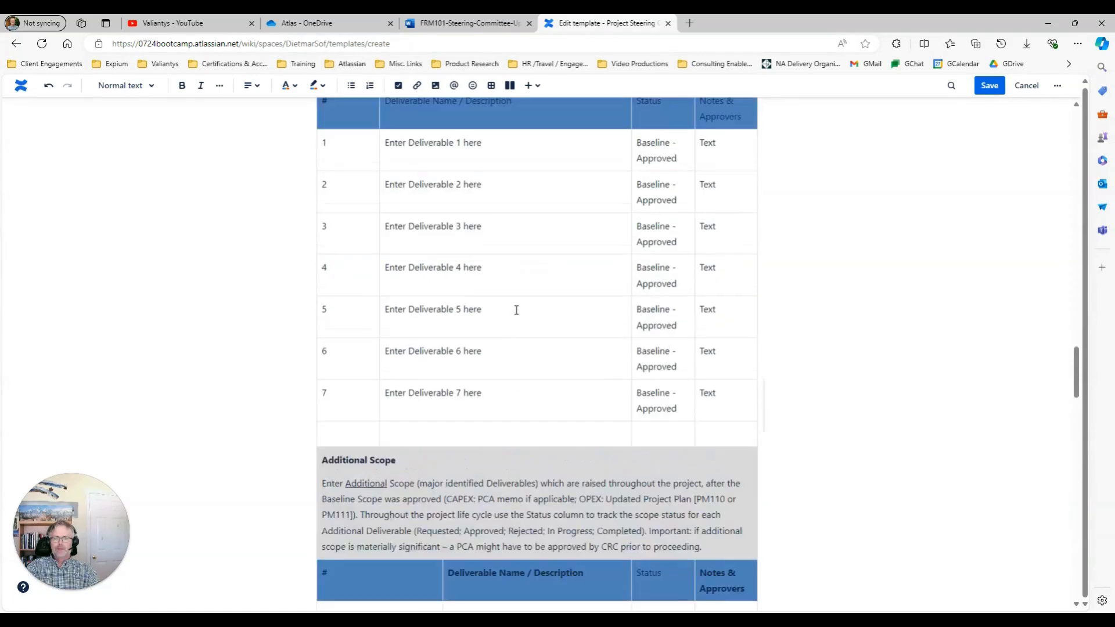
{"action": "scroll", "coordinate": [515, 310], "scroll_direction": "up", "scroll_amount": 20}
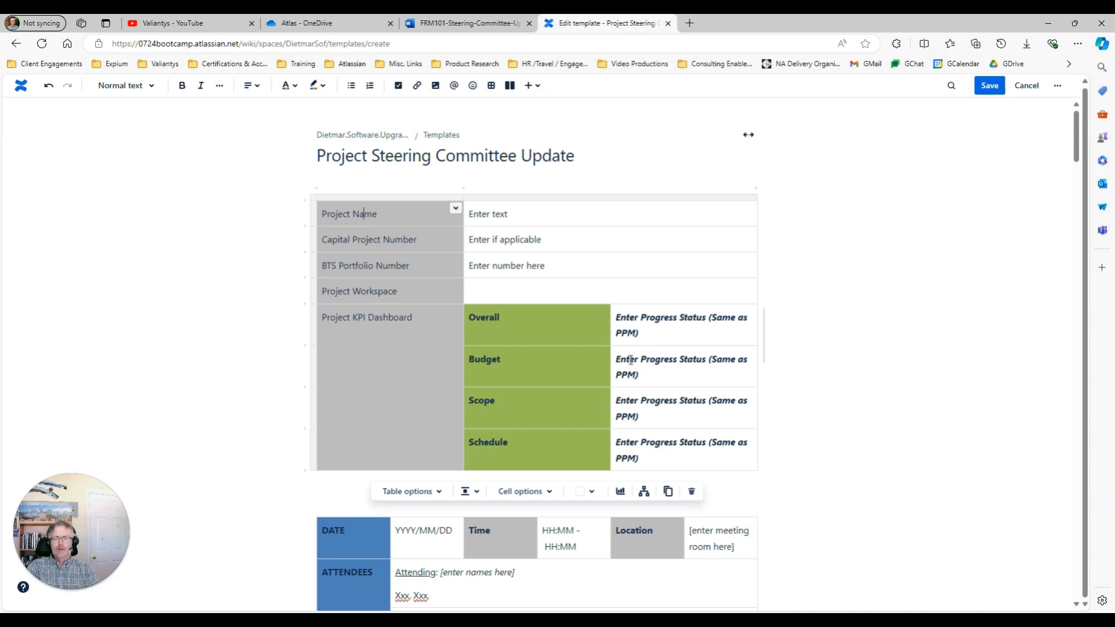
{"action": "scroll", "coordinate": [570, 347], "scroll_direction": "down", "scroll_amount": 10}
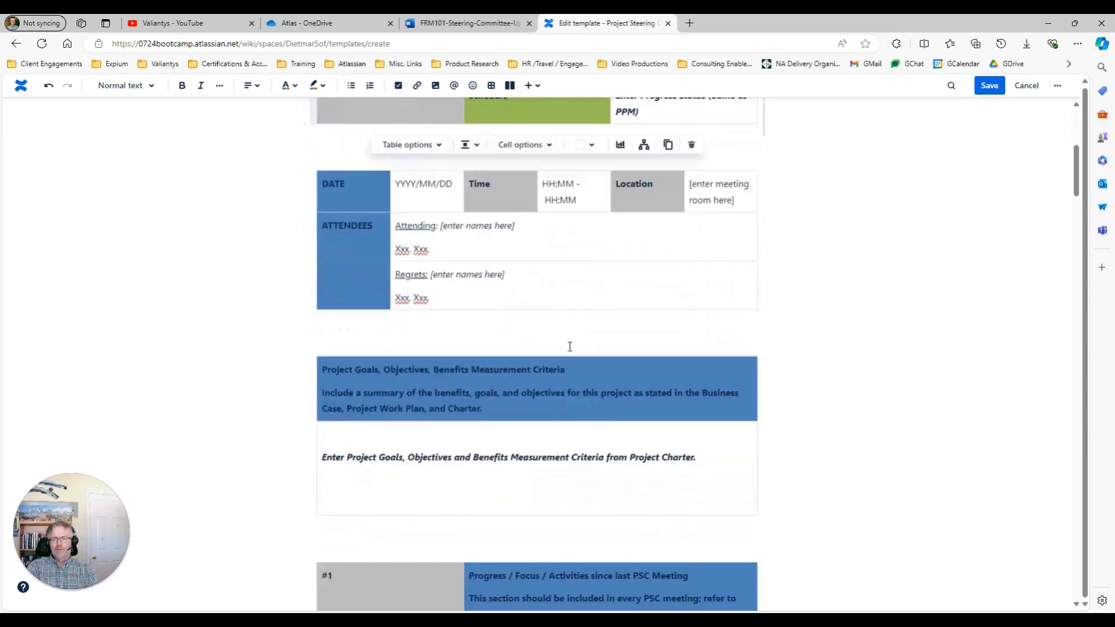
{"action": "scroll", "coordinate": [569, 347], "scroll_direction": "down", "scroll_amount": 1}
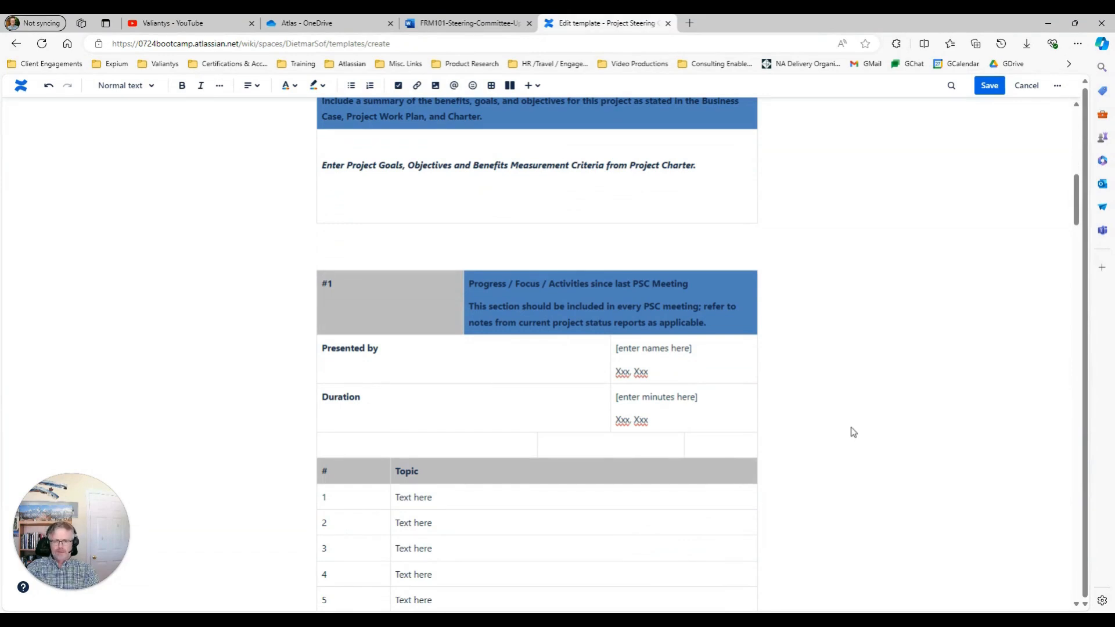
{"action": "scroll", "coordinate": [853, 432], "scroll_direction": "down", "scroll_amount": 8}
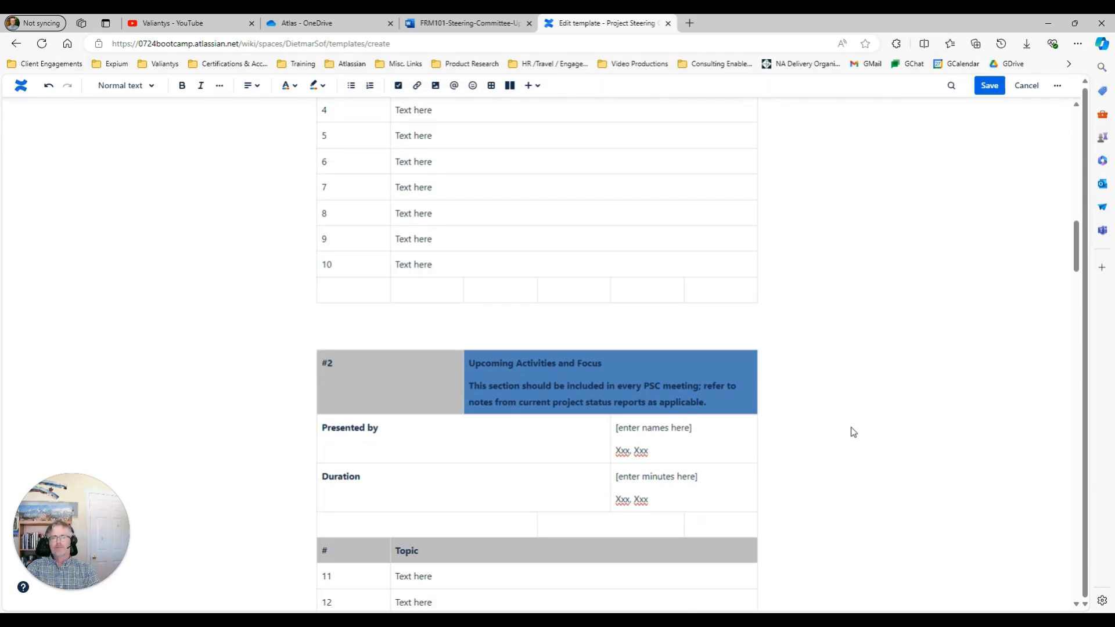
{"action": "scroll", "coordinate": [853, 432], "scroll_direction": "up", "scroll_amount": 10}
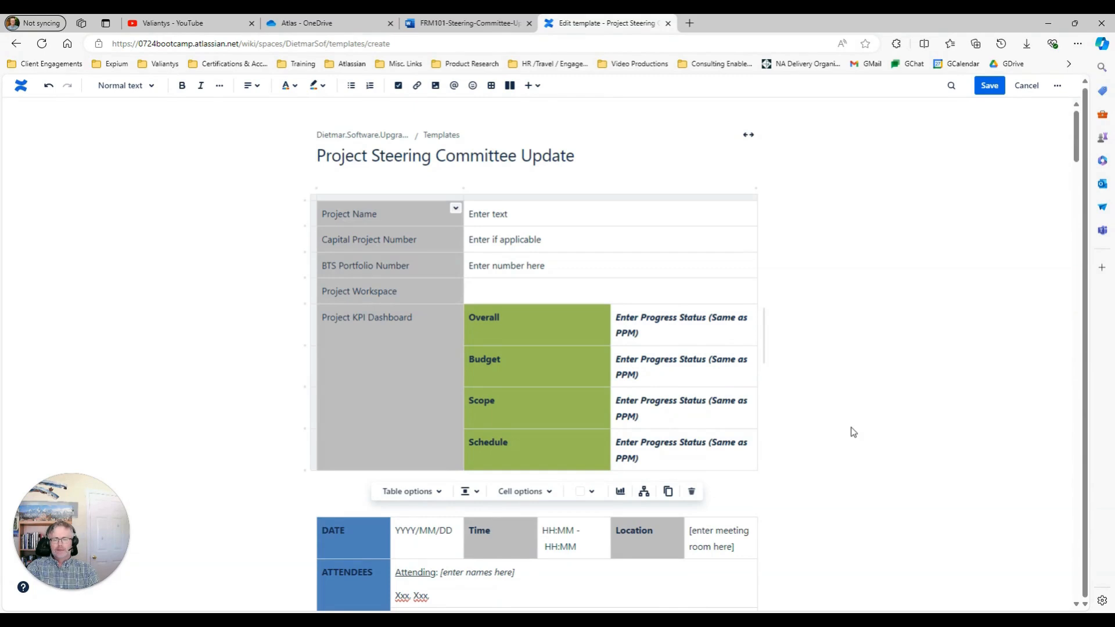
{"action": "left_click", "coordinate": [986, 86]}
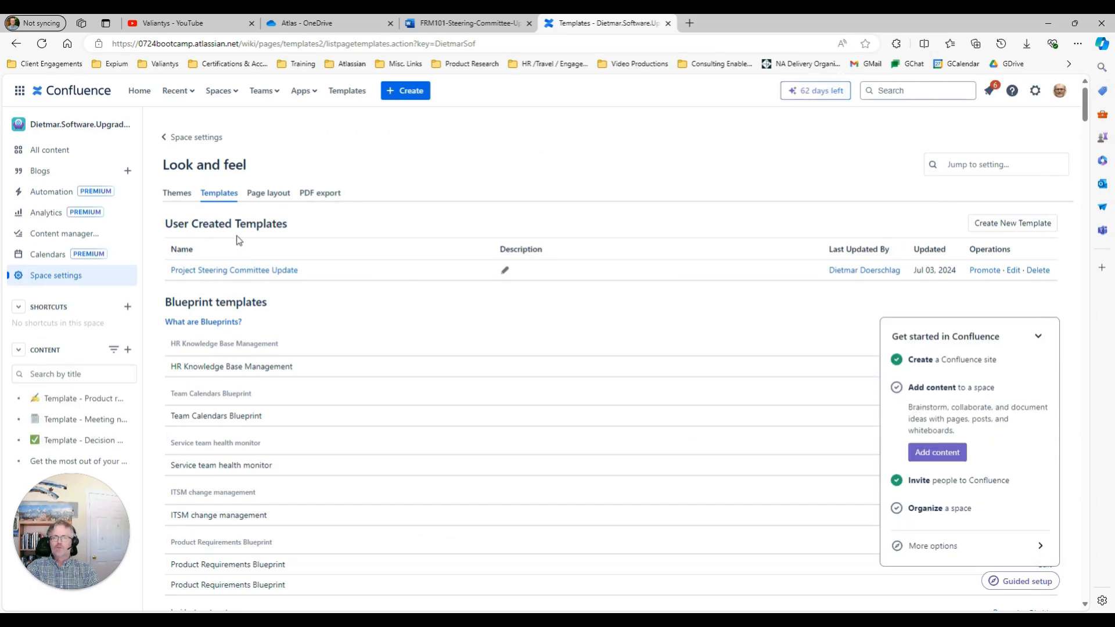
- Dismiss the getting-started guide and promote the Project Steering Committee Update template in the space
{"action": "left_click", "coordinate": [1038, 338]}
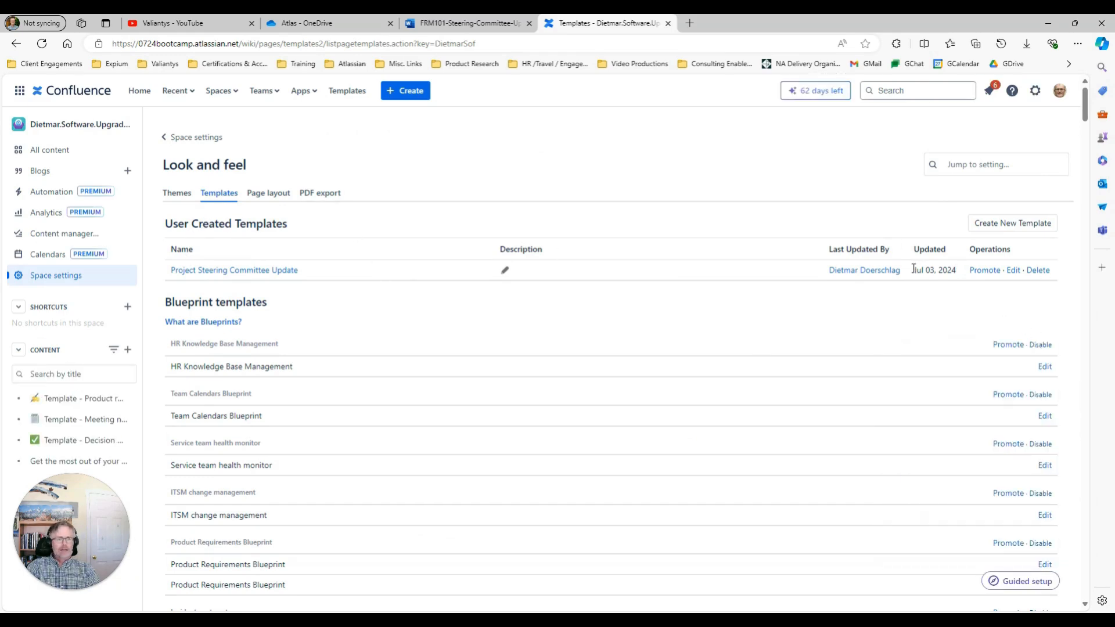
{"action": "left_click", "coordinate": [983, 271]}
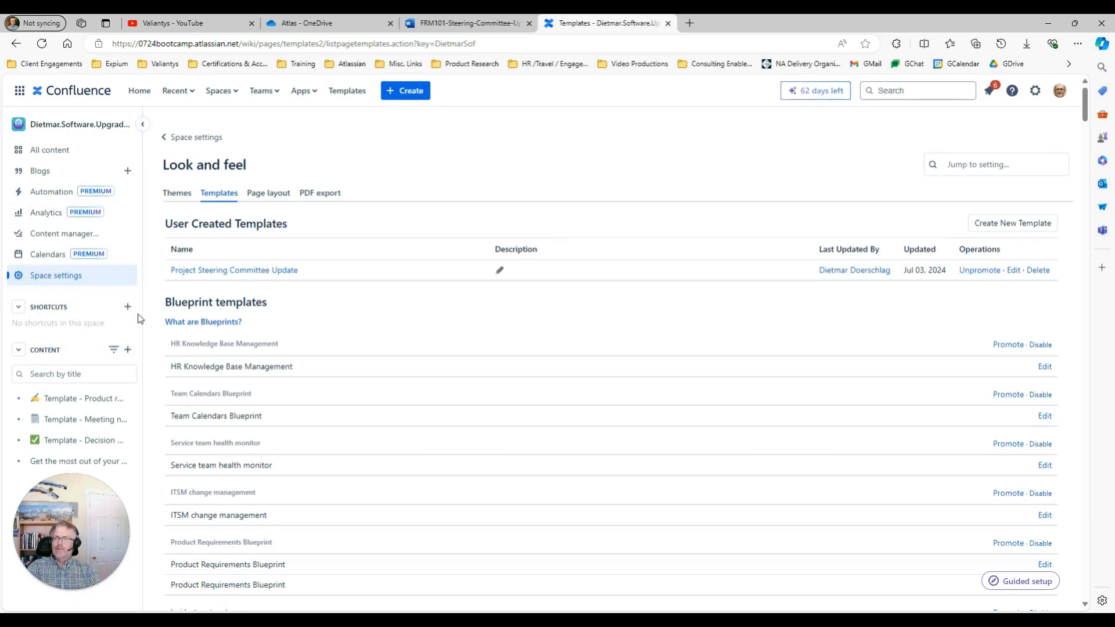
{"action": "scroll", "coordinate": [112, 368], "scroll_direction": "down", "scroll_amount": 3}
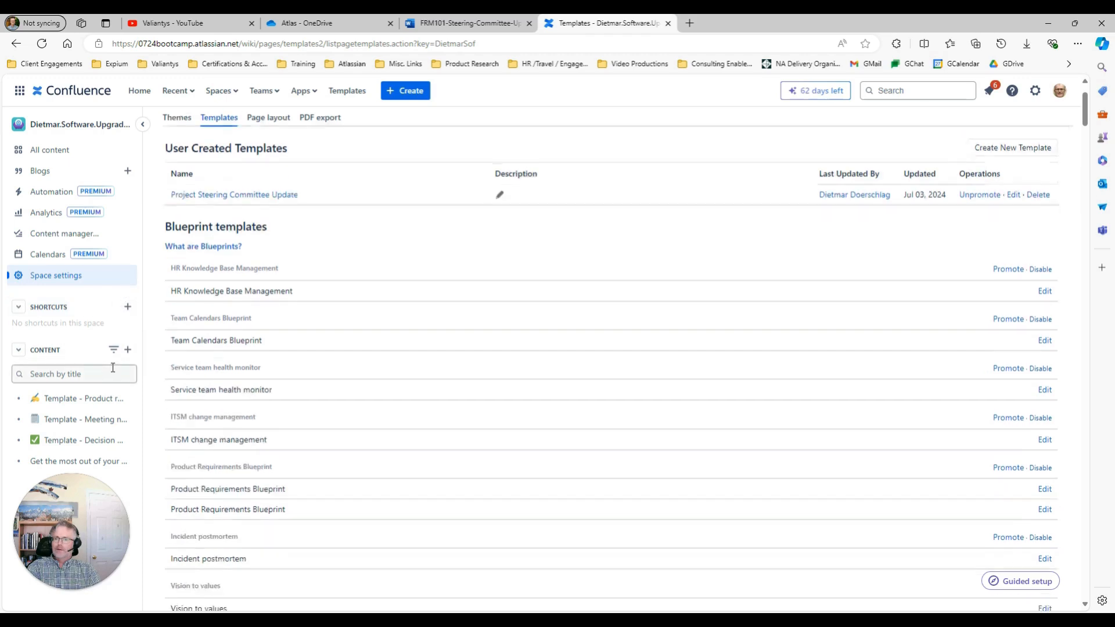
{"action": "scroll", "coordinate": [112, 367], "scroll_direction": "up", "scroll_amount": 3}
{"action": "scroll", "coordinate": [116, 280], "scroll_direction": "down", "scroll_amount": 3}
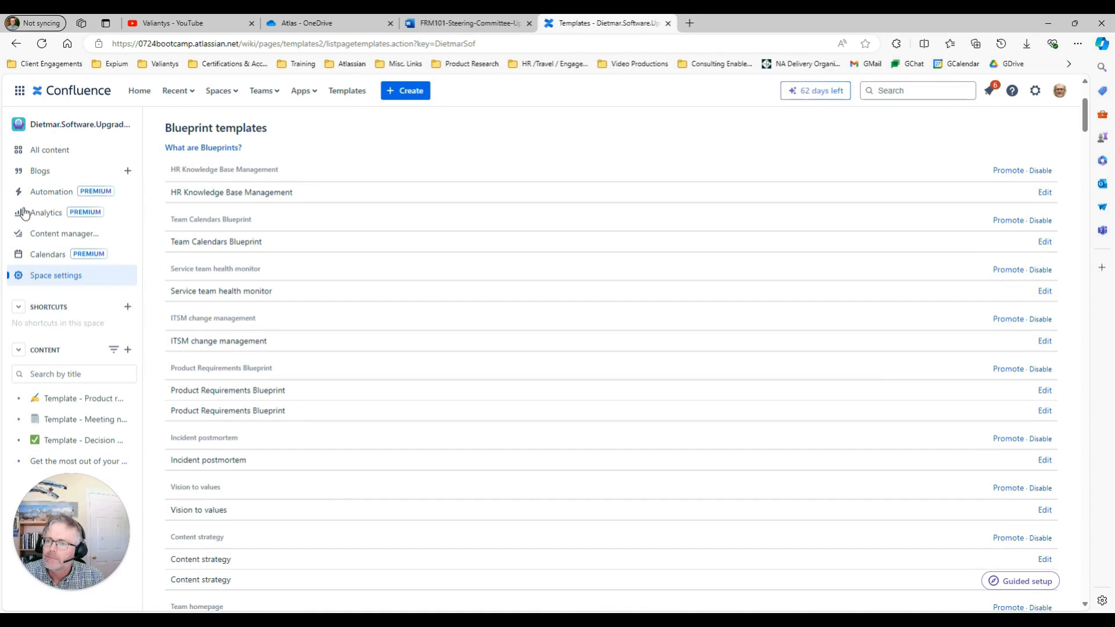
- Add a new page to the space's content, dismiss the getting-started guide and open the full list of templates
{"action": "left_click", "coordinate": [127, 350]}
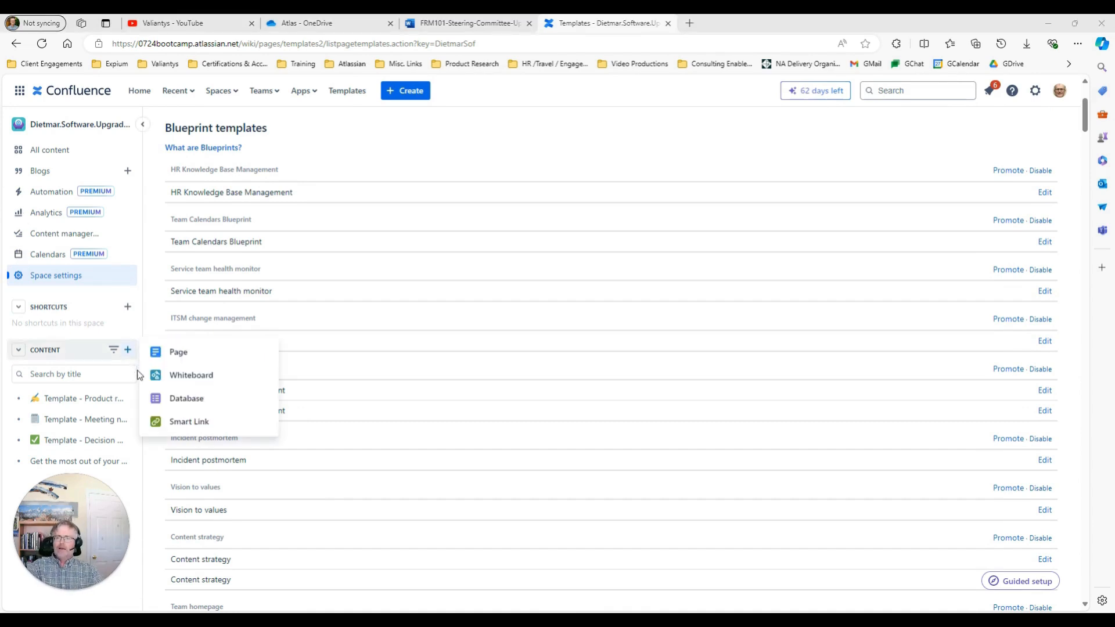
{"action": "left_click", "coordinate": [177, 354]}
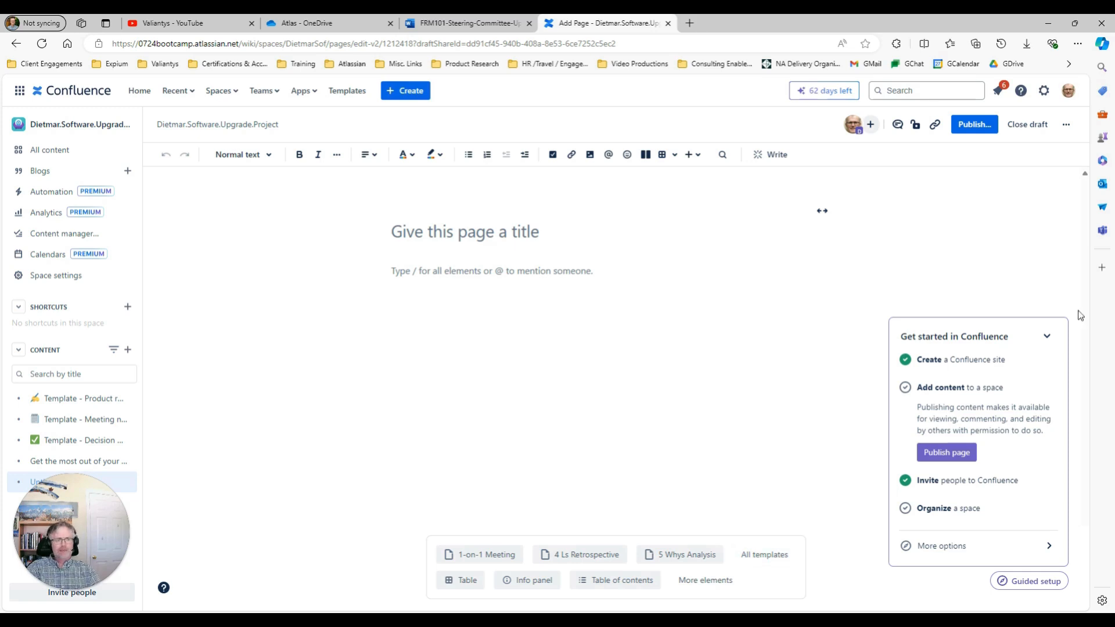
{"action": "left_click", "coordinate": [1047, 338]}
{"action": "left_click", "coordinate": [765, 558]}
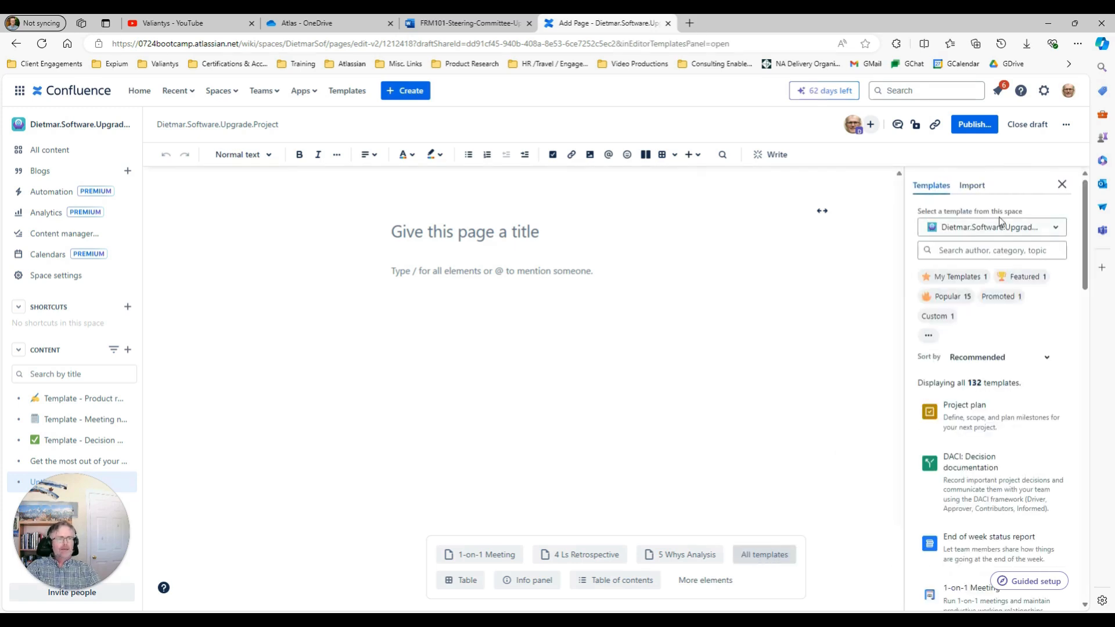
- Filter the templates to the featured ones and apply the Project Steering Committee Update template to the new page
{"action": "left_click", "coordinate": [1017, 282]}
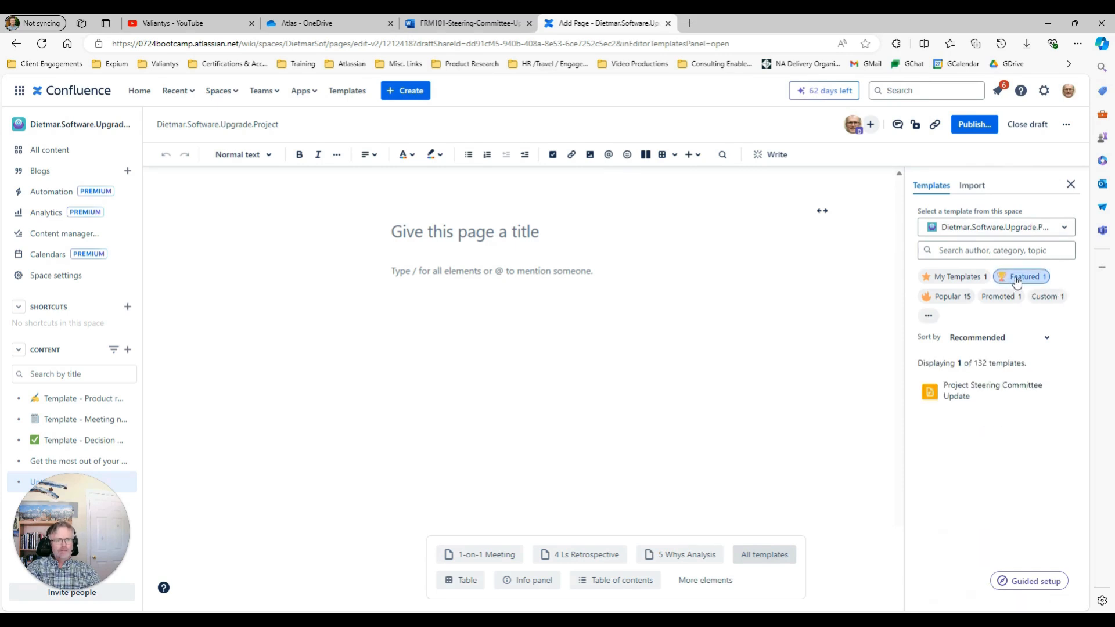
{"action": "mouse_move", "coordinate": [947, 410]}
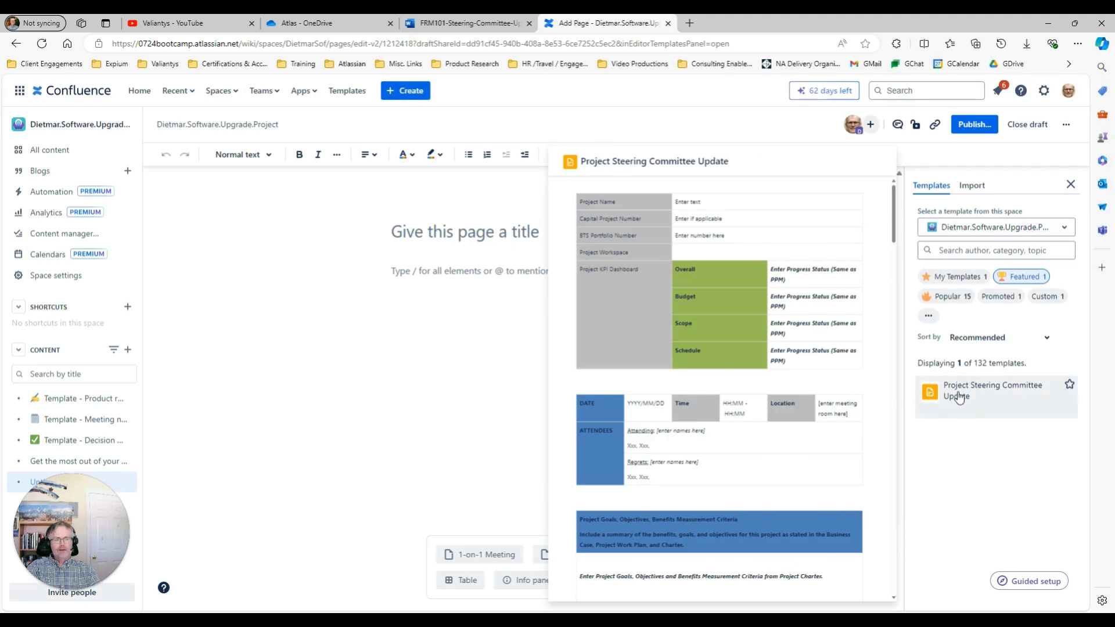
{"action": "left_click", "coordinate": [958, 397]}
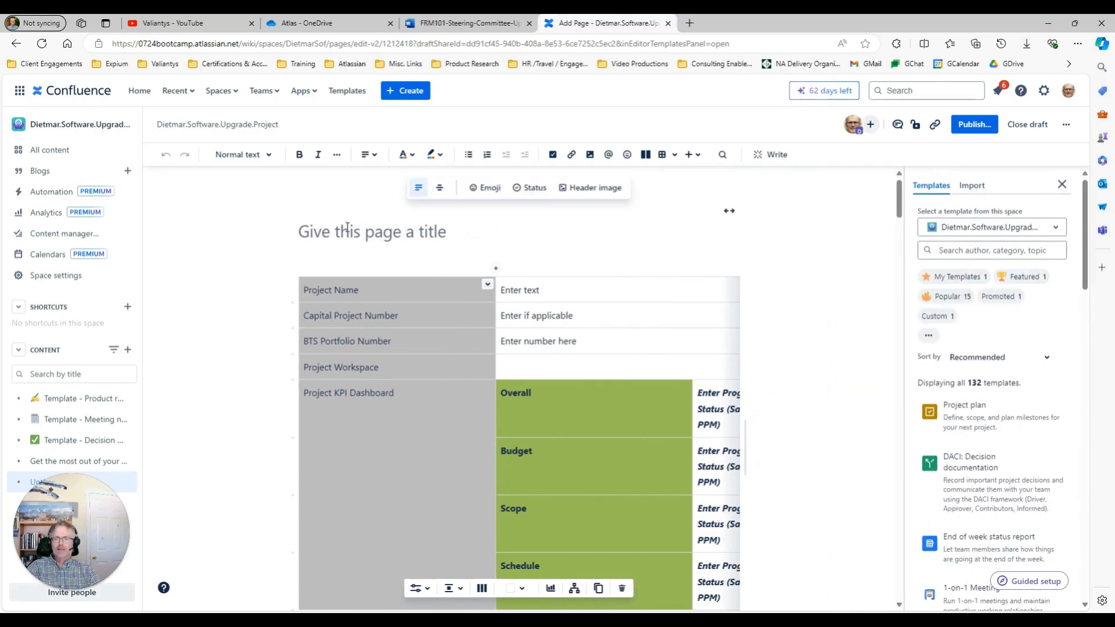
- Title the page "PSC Update July 3 2024" and publish it in the space
{"action": "left_click", "coordinate": [348, 229]}
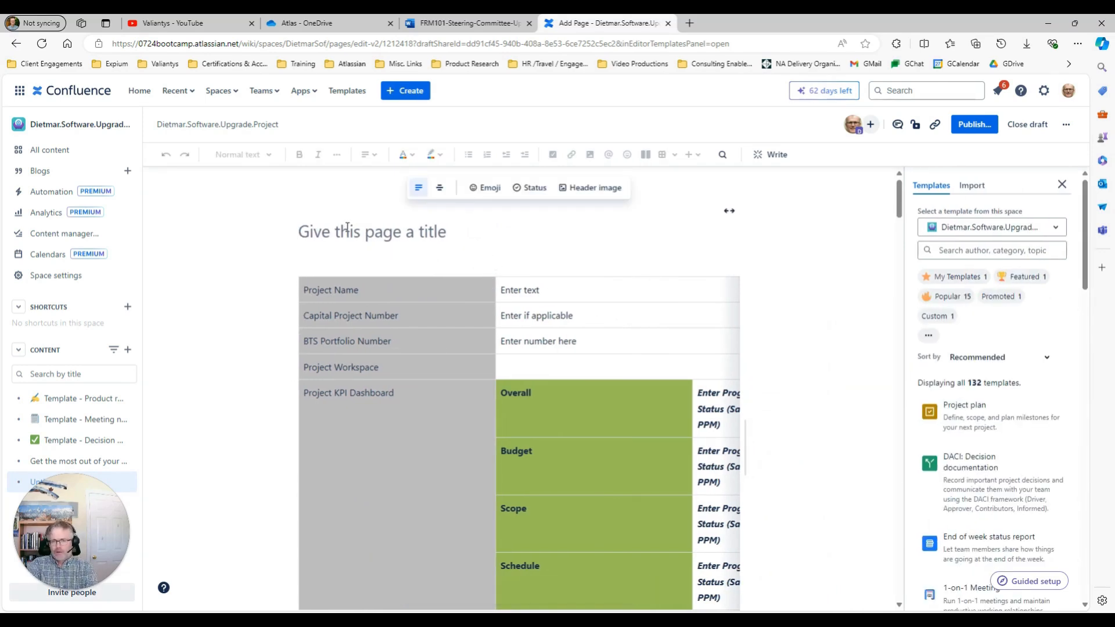
{"action": "type", "text": "P"}
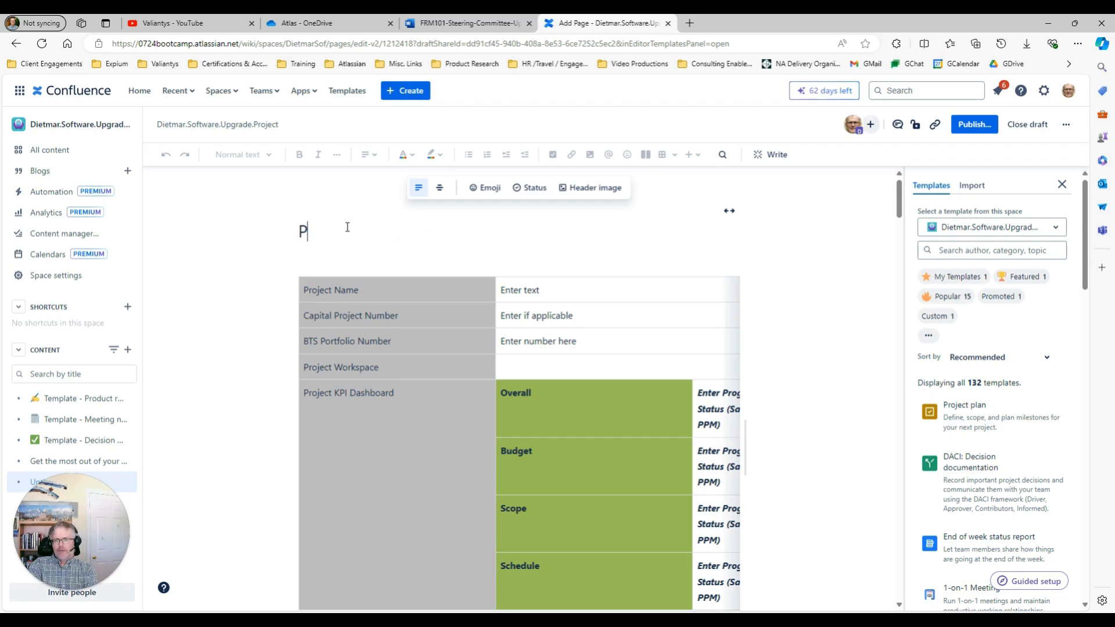
{"action": "type", "text": "SC Update "}
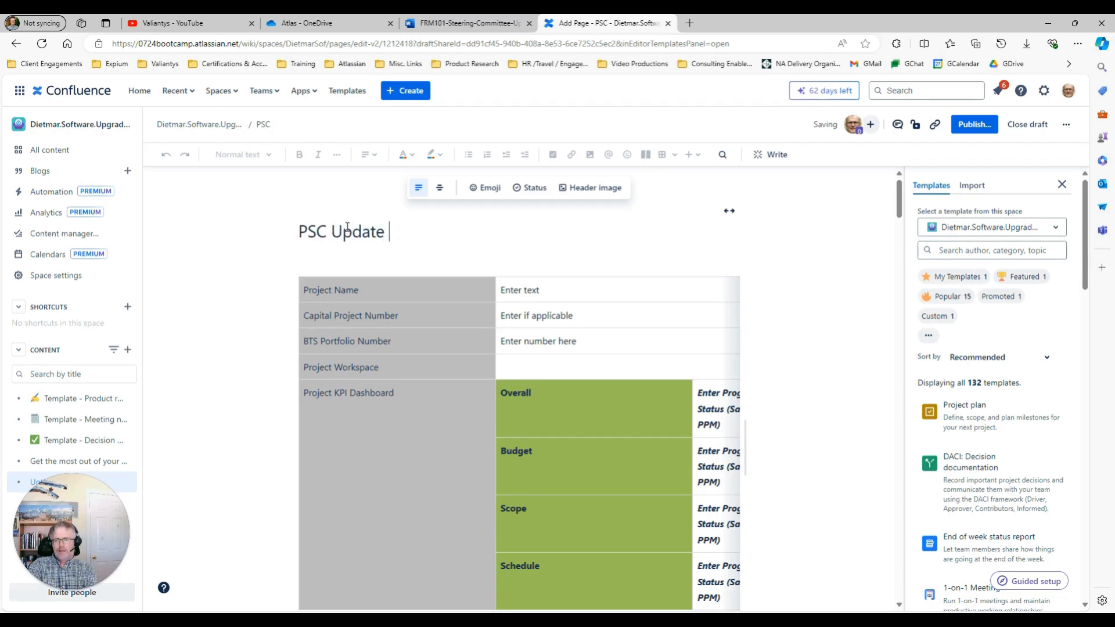
{"action": "type", "text": "July 3 "}
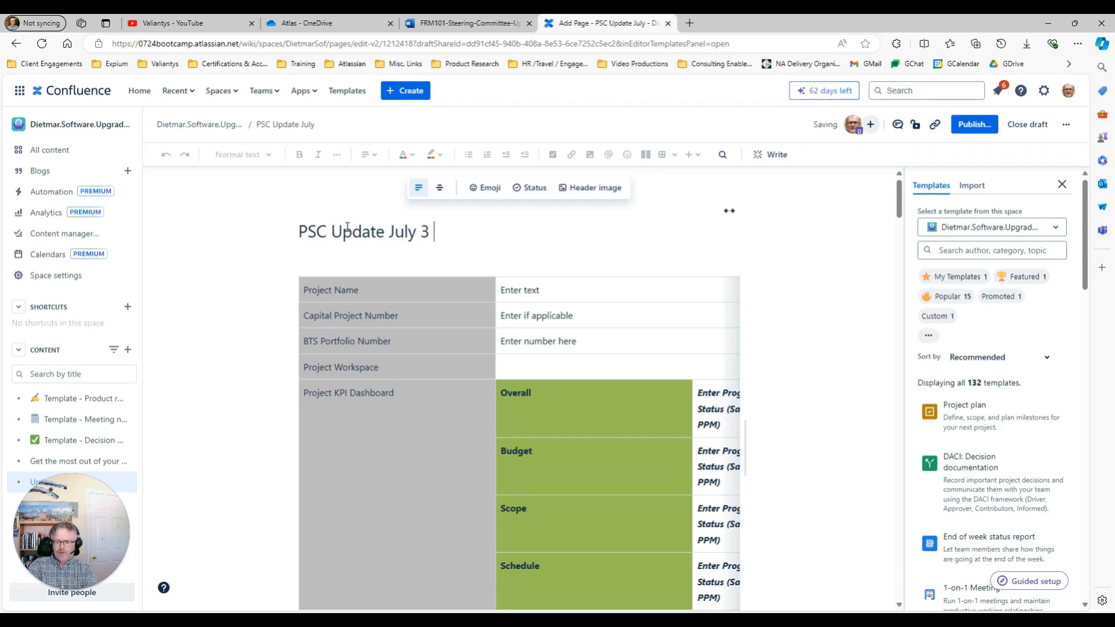
{"action": "type", "text": "2024"}
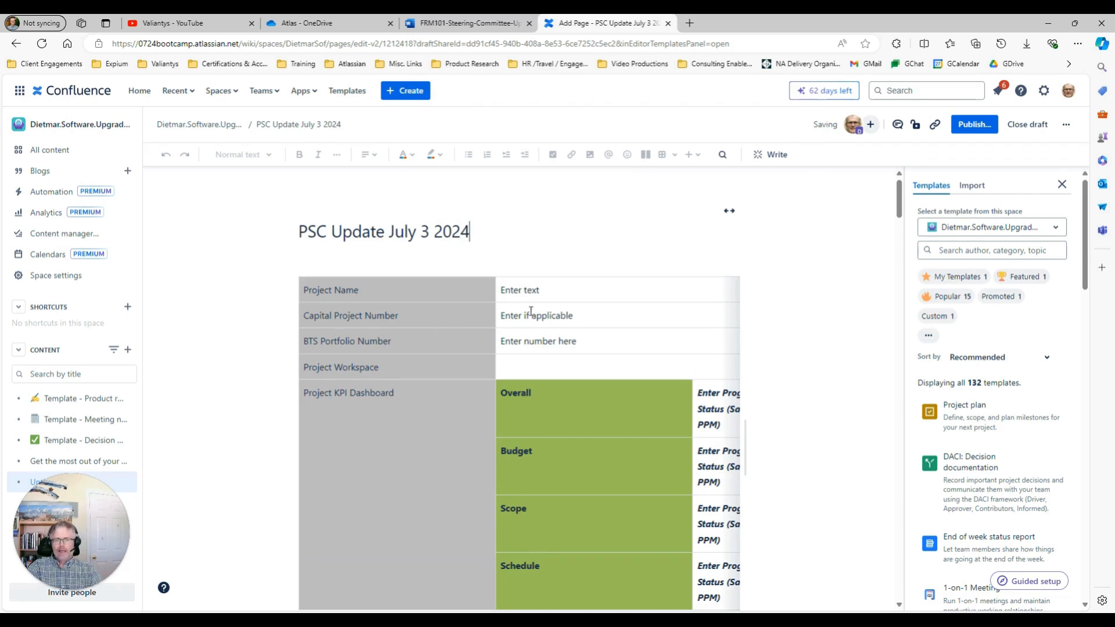
{"action": "key", "text": "Return"}
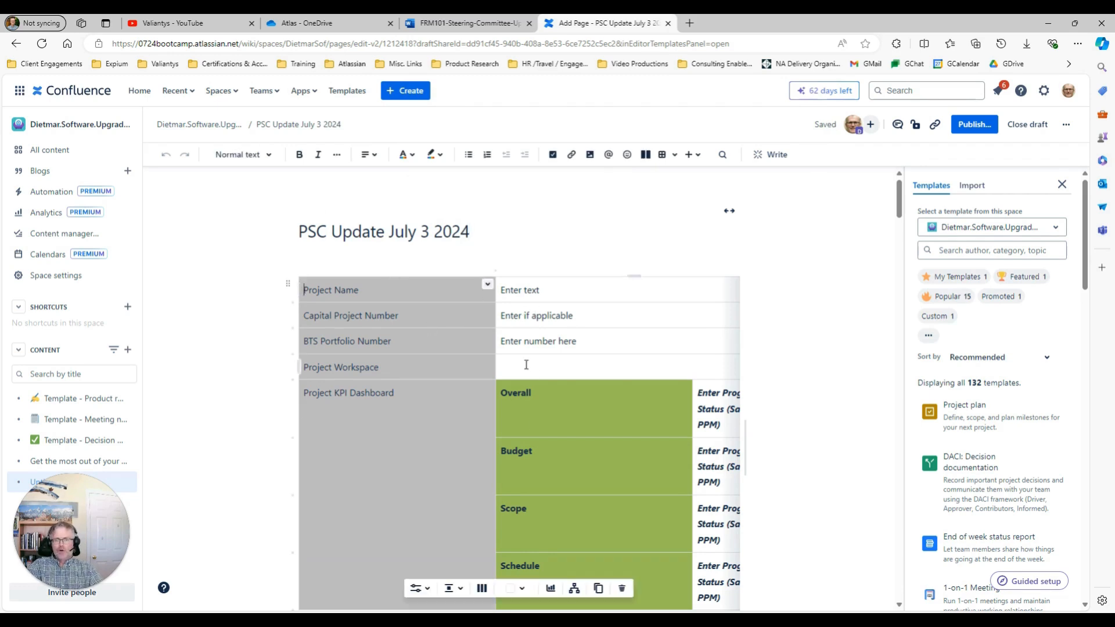
{"action": "left_click", "coordinate": [980, 131]}
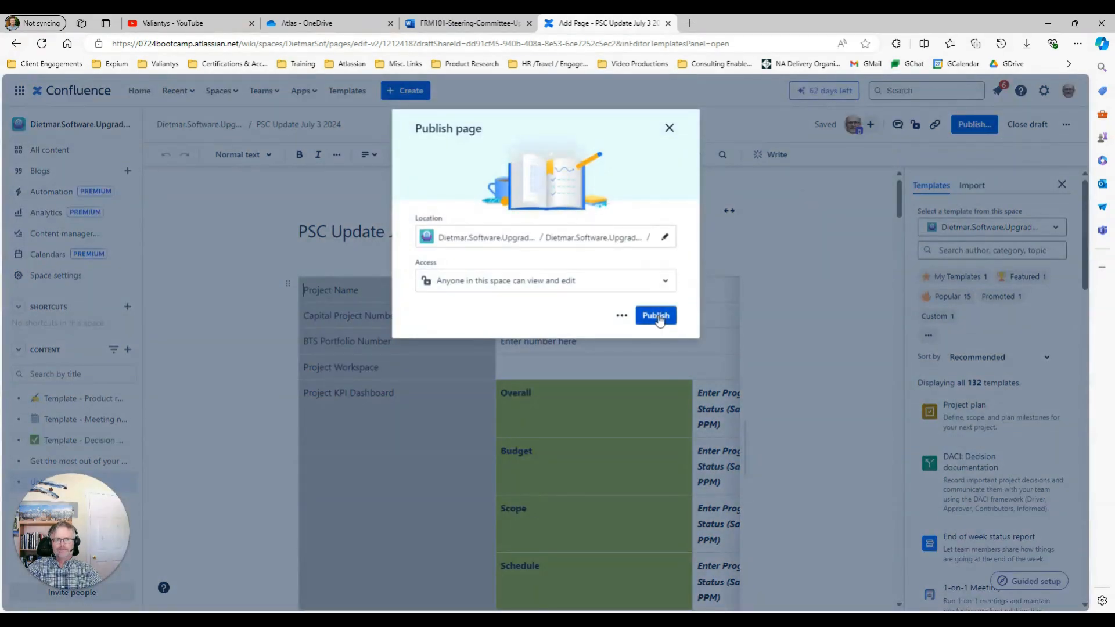
{"action": "left_click", "coordinate": [657, 316]}
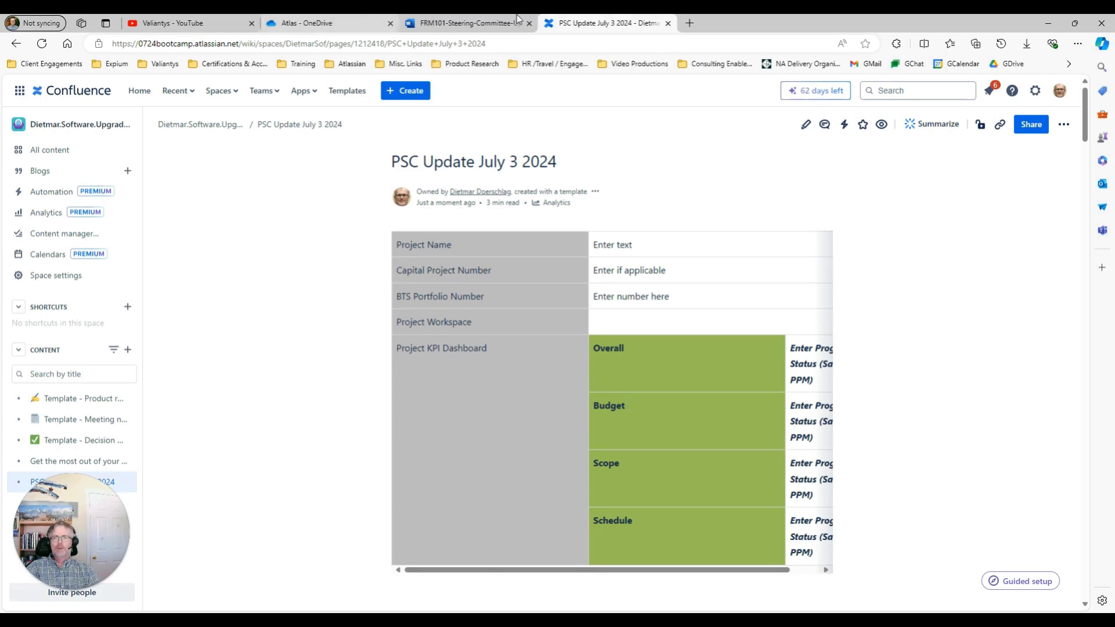
- Switch to OneDrive to review the PMLC.jpg project lifecycle diagram, and return to the published Confluence page
{"action": "left_click", "coordinate": [296, 24]}
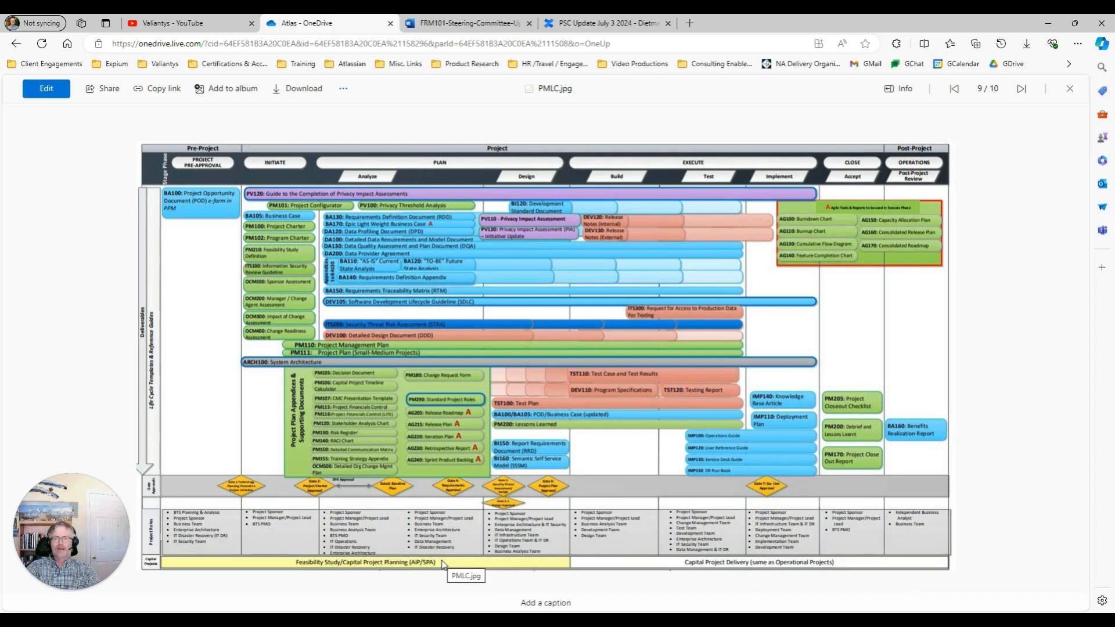
{"action": "left_click", "coordinate": [574, 26]}
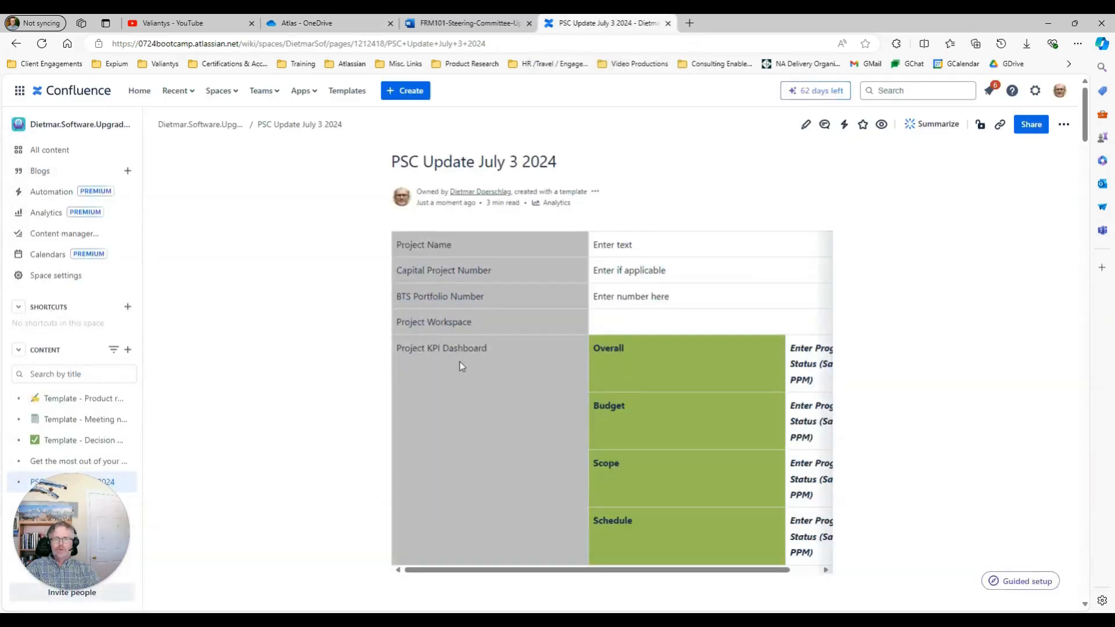